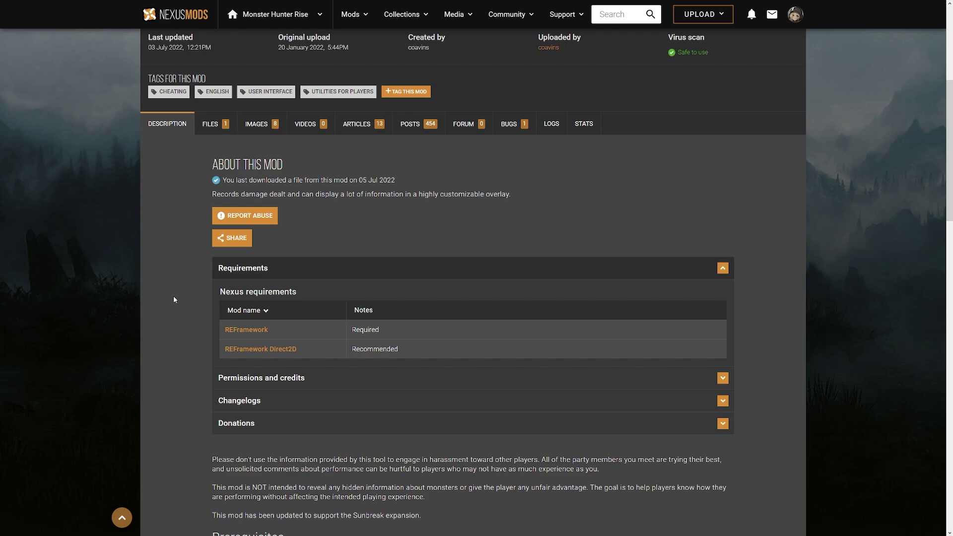
Open the required REFramework mod page and manually download its main file, REFramework version 1.2.3.
{"action": "left_click", "coordinate": [239, 331]}
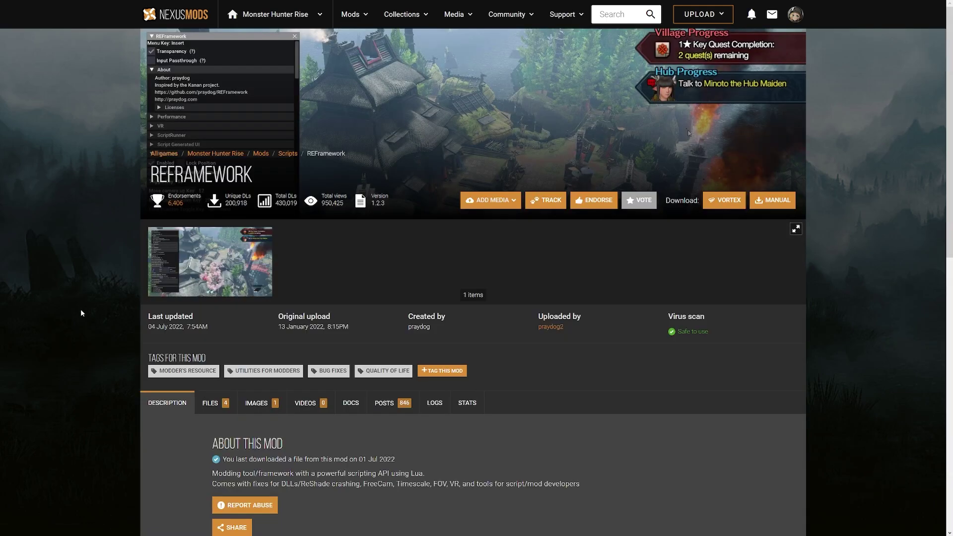
{"action": "scroll", "coordinate": [390, 371], "scroll_direction": "down", "scroll_amount": 3}
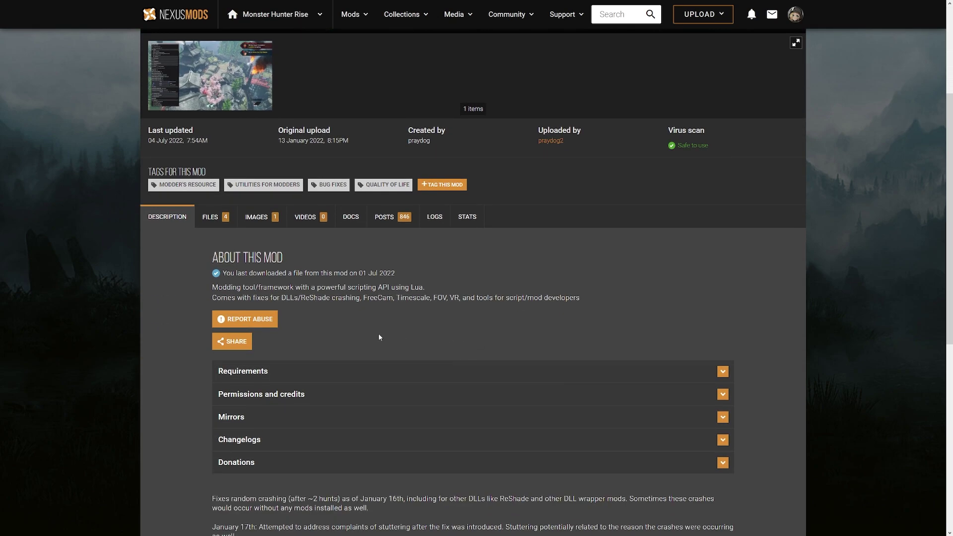
{"action": "scroll", "coordinate": [333, 340], "scroll_direction": "down", "scroll_amount": 2}
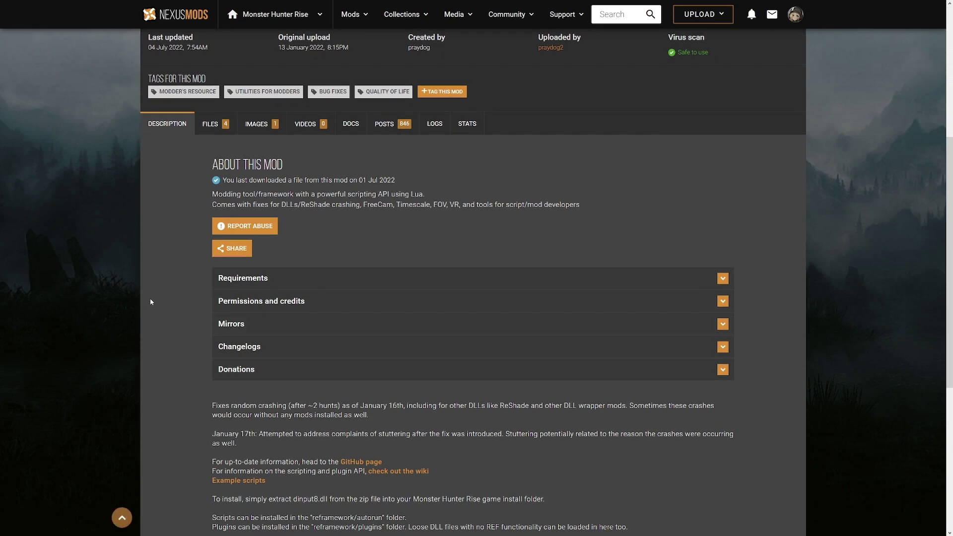
{"action": "left_click", "coordinate": [209, 126]}
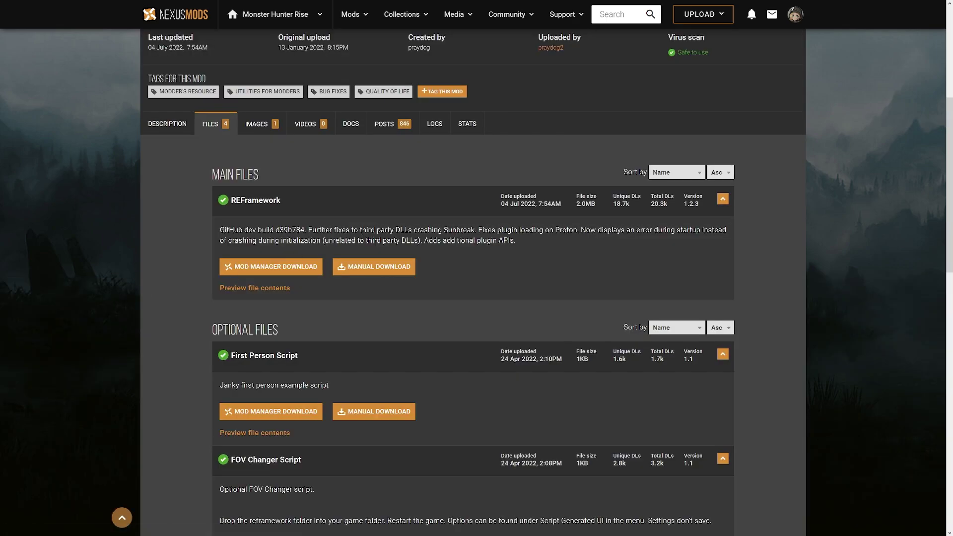
{"action": "left_click", "coordinate": [368, 267]}
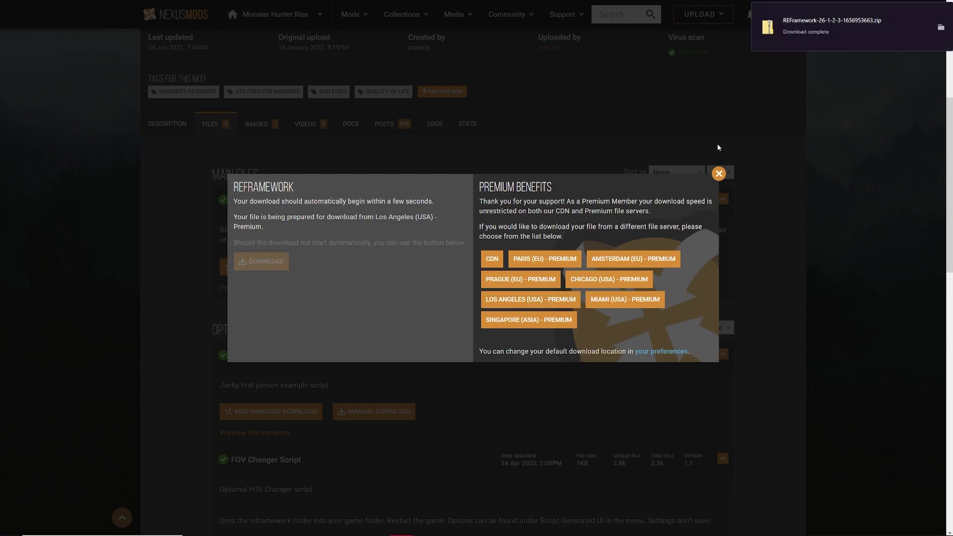
{"action": "left_click", "coordinate": [719, 174]}
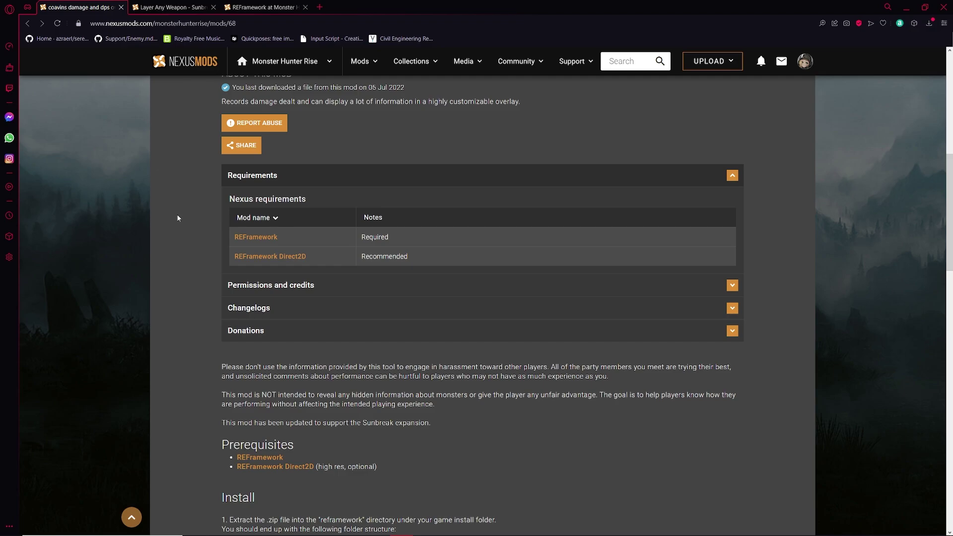
From the damage overlay mod's requirements, open REFramework Direct2D and manually download its main file, REFramework-D2D version 0.4.0.
{"action": "key", "text": "F11"}
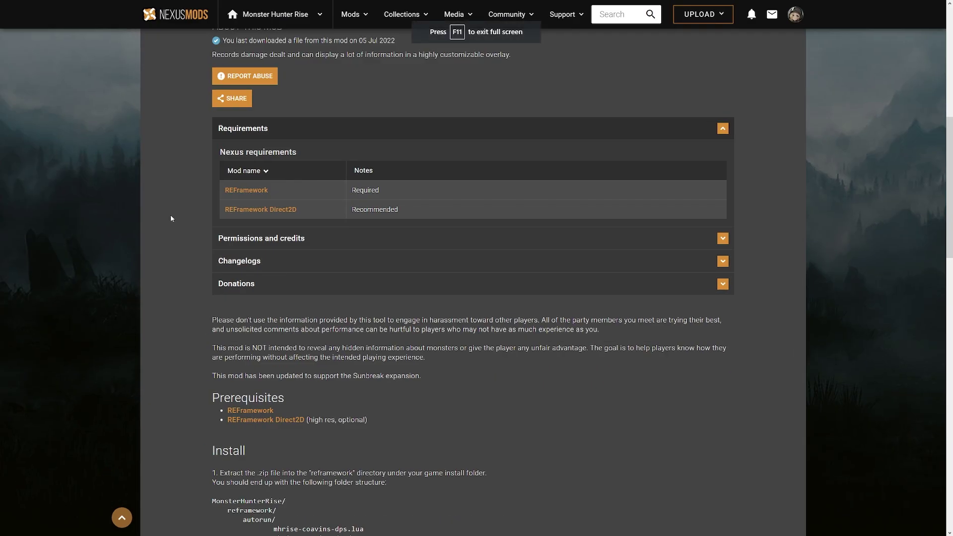
{"action": "scroll", "coordinate": [171, 216], "scroll_direction": "up", "scroll_amount": 6}
{"action": "scroll", "coordinate": [149, 258], "scroll_direction": "down", "scroll_amount": 4}
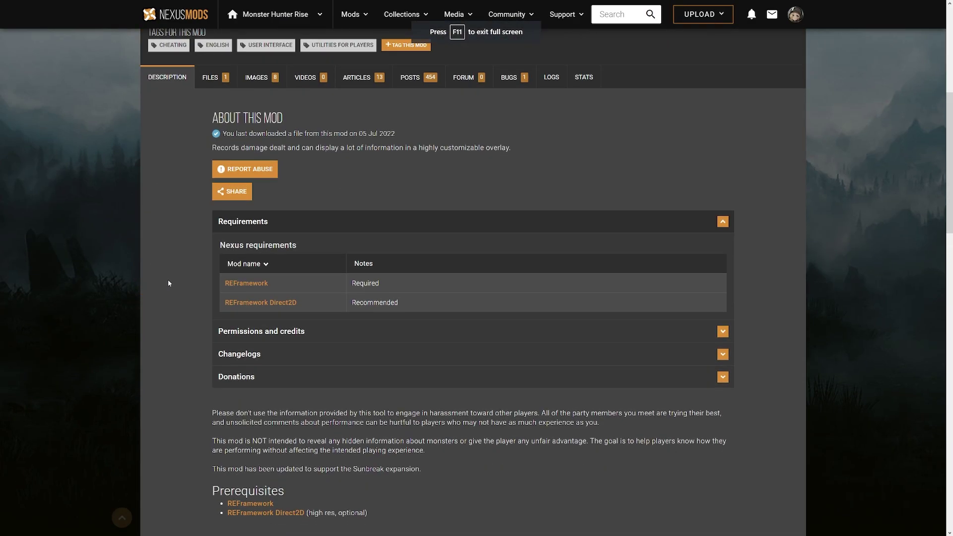
{"action": "left_click", "coordinate": [257, 304]}
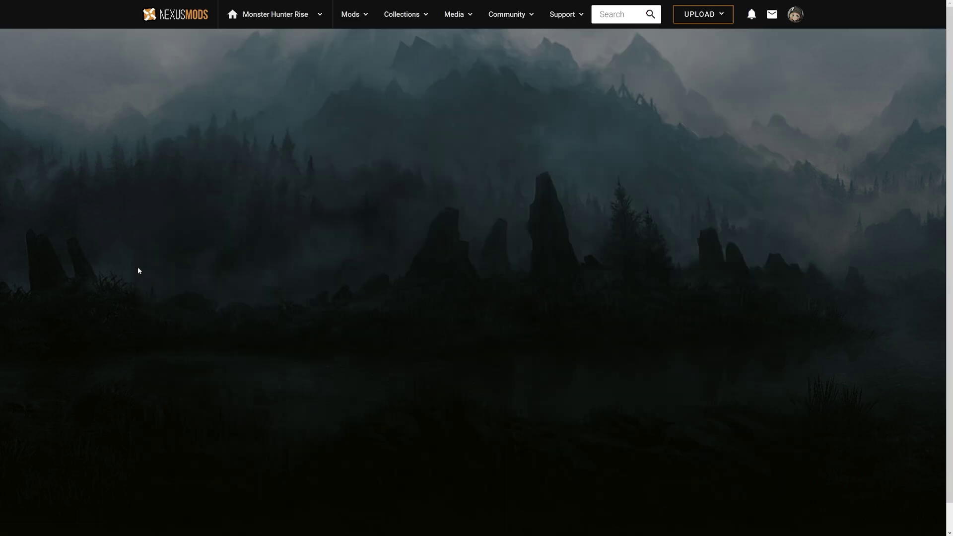
{"action": "scroll", "coordinate": [137, 266], "scroll_direction": "down", "scroll_amount": 1}
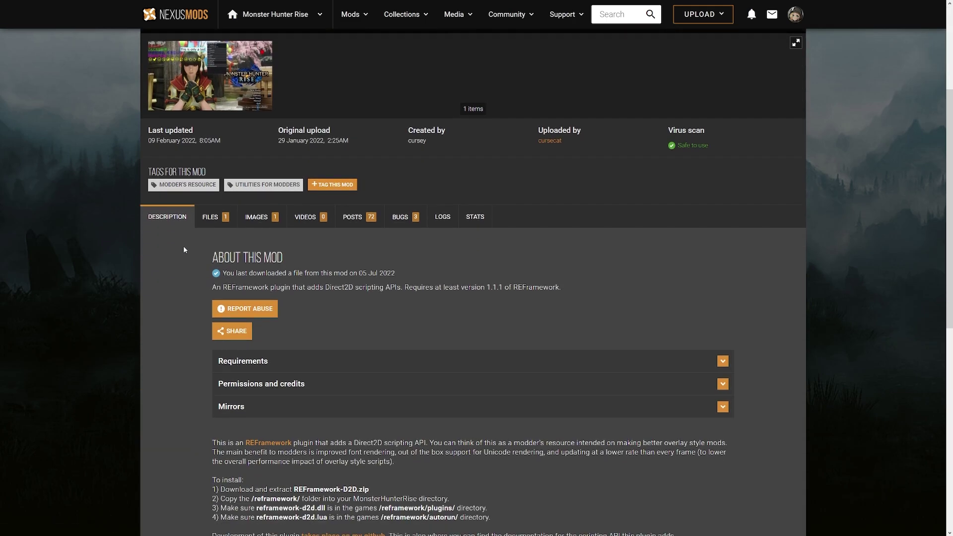
{"action": "left_click", "coordinate": [215, 222]}
{"action": "scroll", "coordinate": [75, 255], "scroll_direction": "down", "scroll_amount": 1}
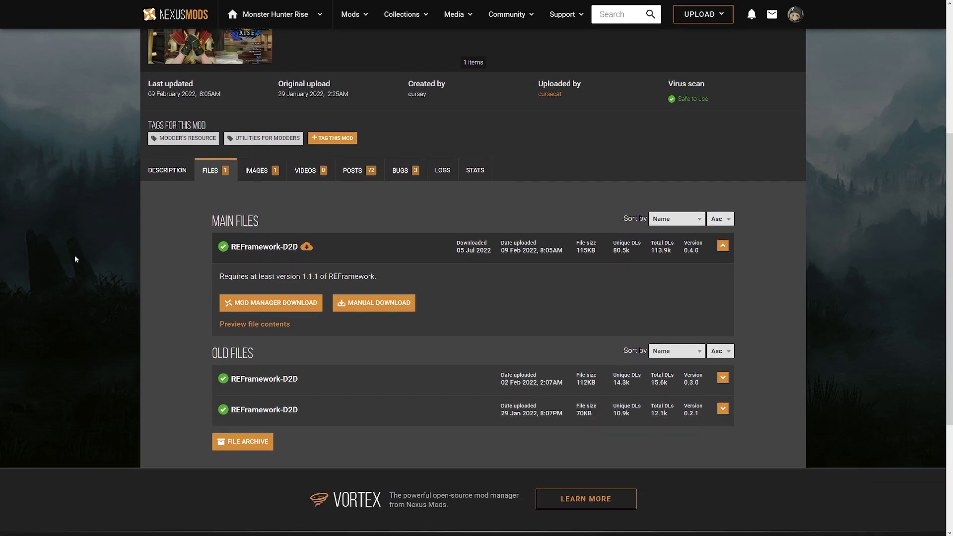
{"action": "left_click", "coordinate": [359, 306]}
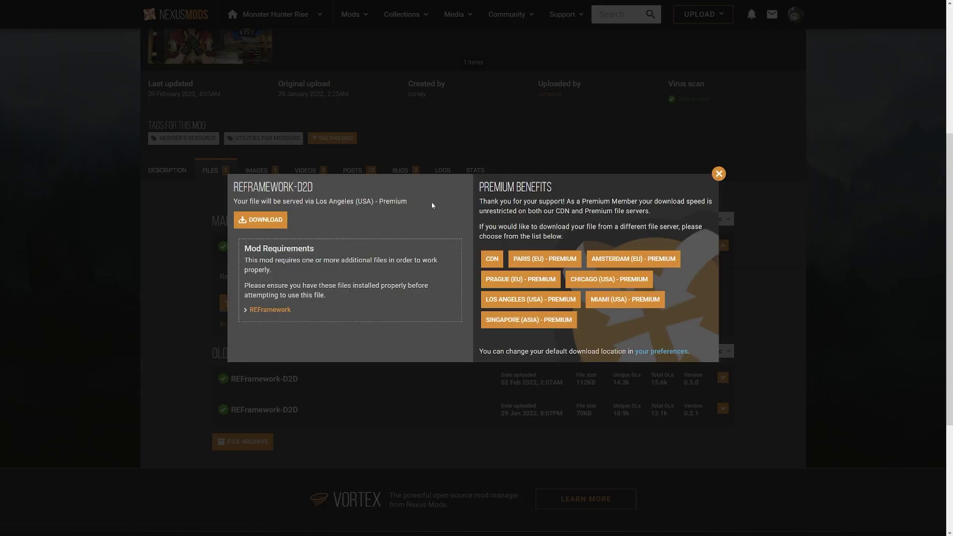
{"action": "left_click", "coordinate": [283, 219]}
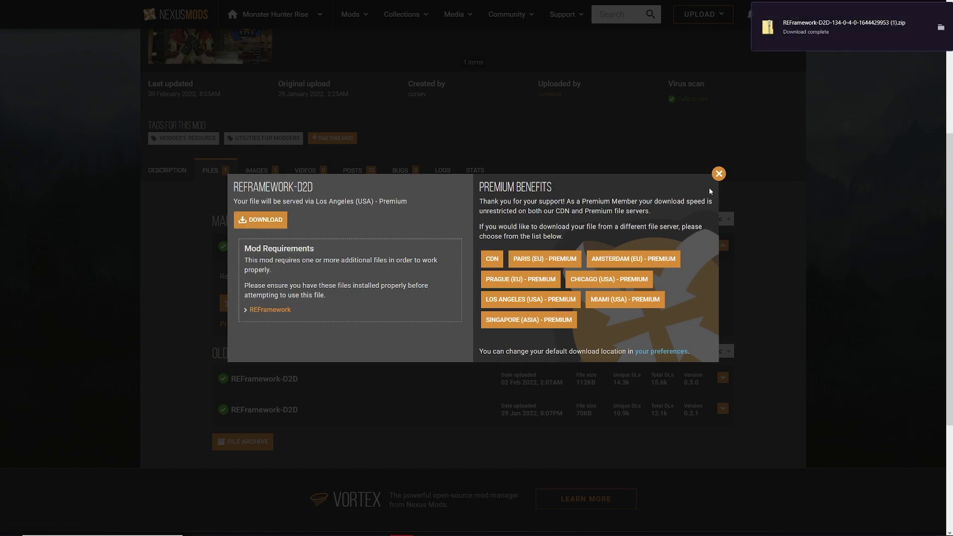
{"action": "left_click", "coordinate": [719, 173]}
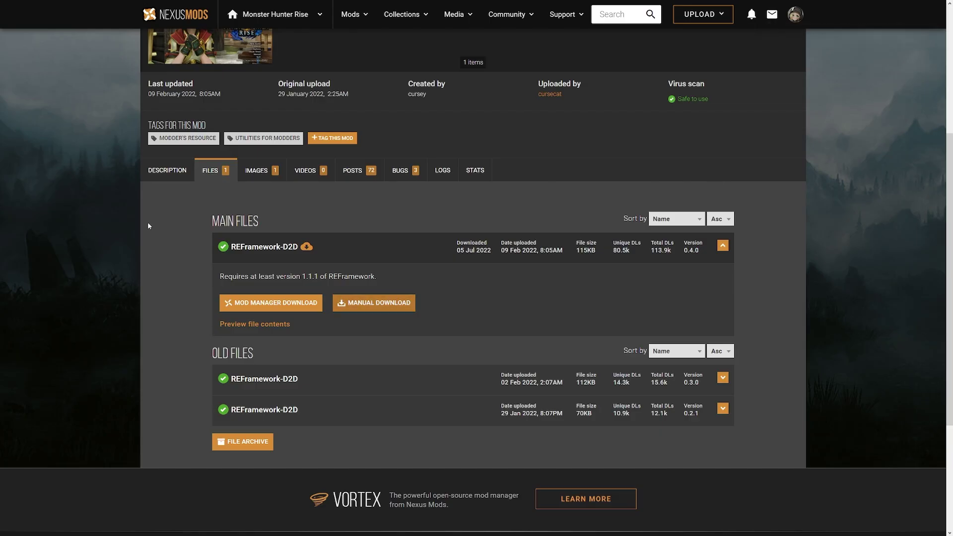
{"action": "scroll", "coordinate": [144, 218], "scroll_direction": "up", "scroll_amount": 5}
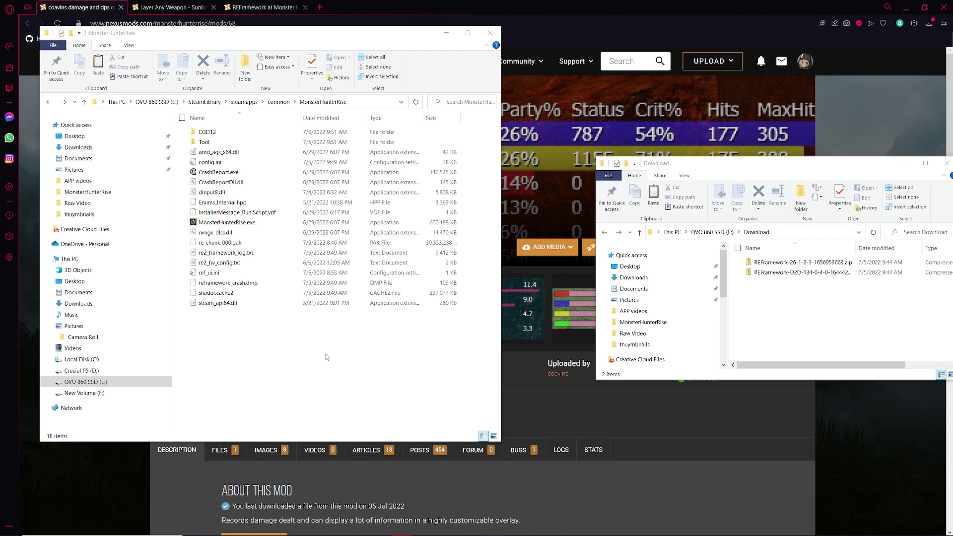
In File Explorer's Download folder, open REFramework-26-1-2-3-1656953663.zip with 7-Zip and minimize the archive window.
{"action": "right_click", "coordinate": [805, 264]}
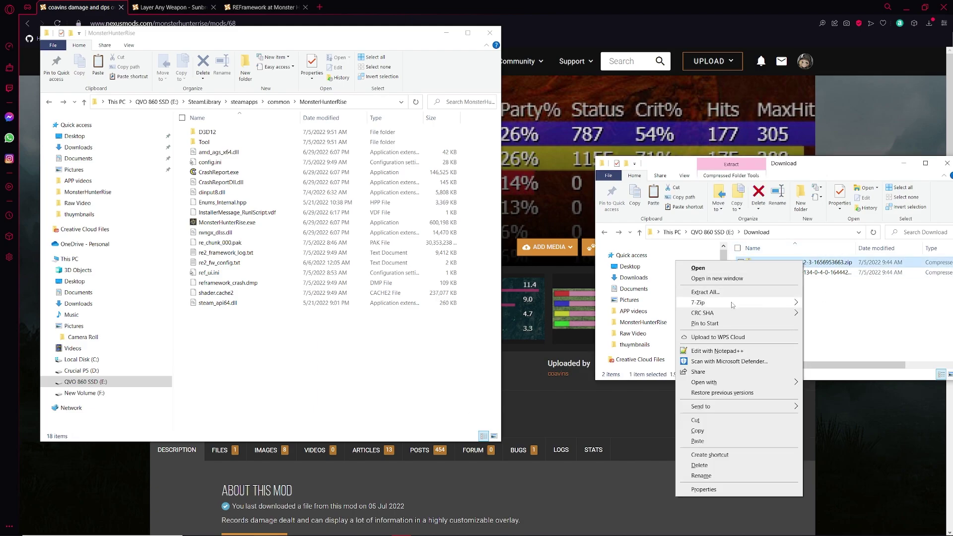
{"action": "mouse_move", "coordinate": [705, 302]}
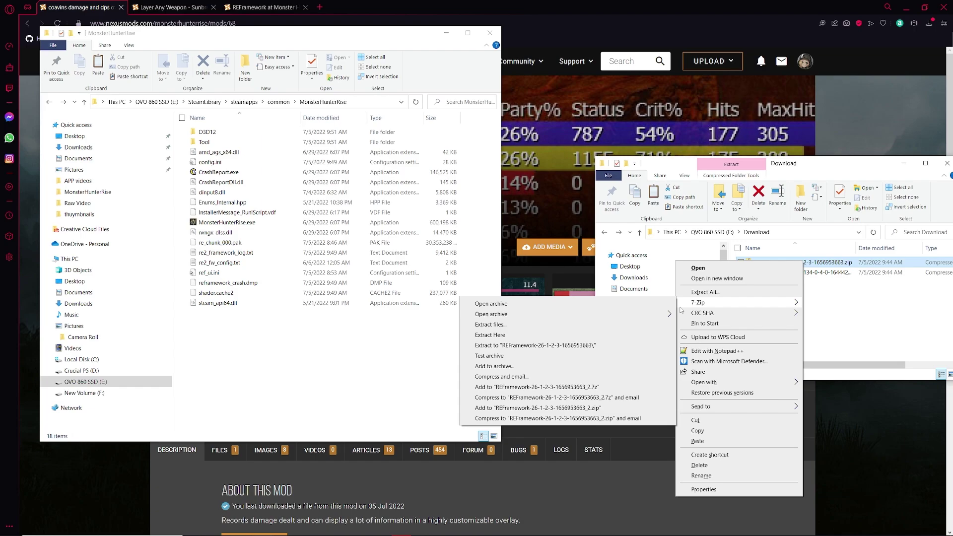
{"action": "left_click", "coordinate": [506, 308]}
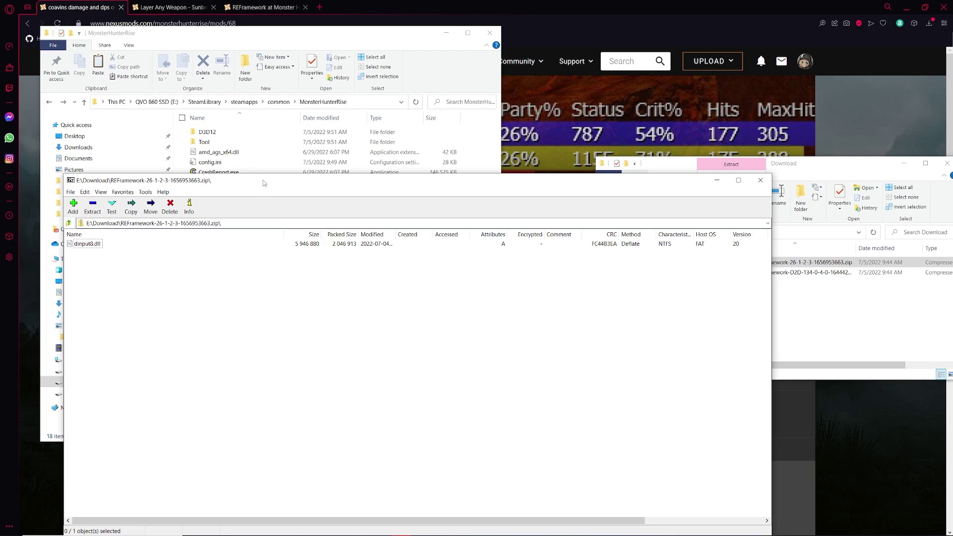
{"action": "left_click_drag", "start_coordinate": [264, 184], "coordinate": [537, 119]}
{"action": "left_click_drag", "start_coordinate": [842, 123], "coordinate": [608, 141]}
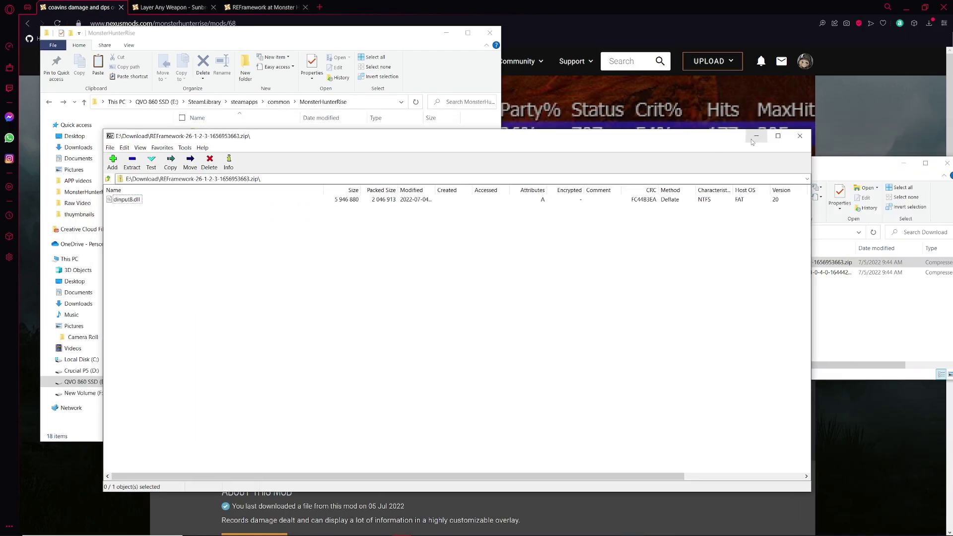
{"action": "left_click", "coordinate": [753, 138]}
Browse from the root of the E: drive through SteamLibrary, steamapps and common to the MonsterHunterRise game folder.
{"action": "left_click", "coordinate": [312, 366]}
{"action": "left_click", "coordinate": [155, 102]}
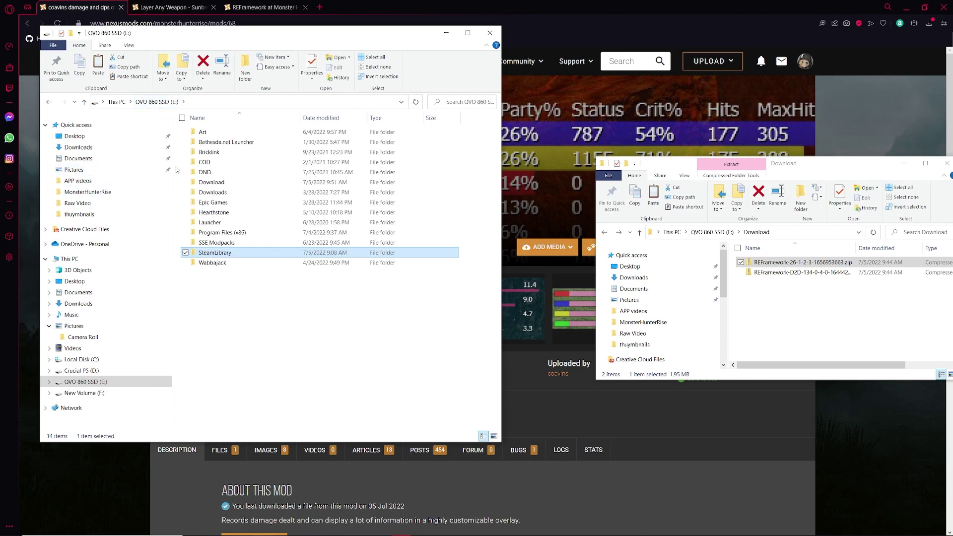
{"action": "double_click", "coordinate": [217, 253]}
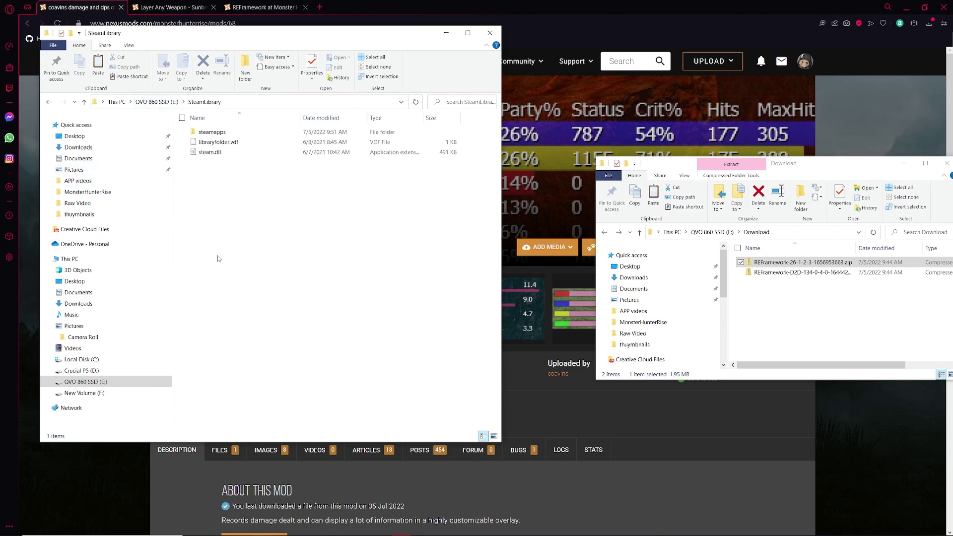
{"action": "double_click", "coordinate": [216, 133]}
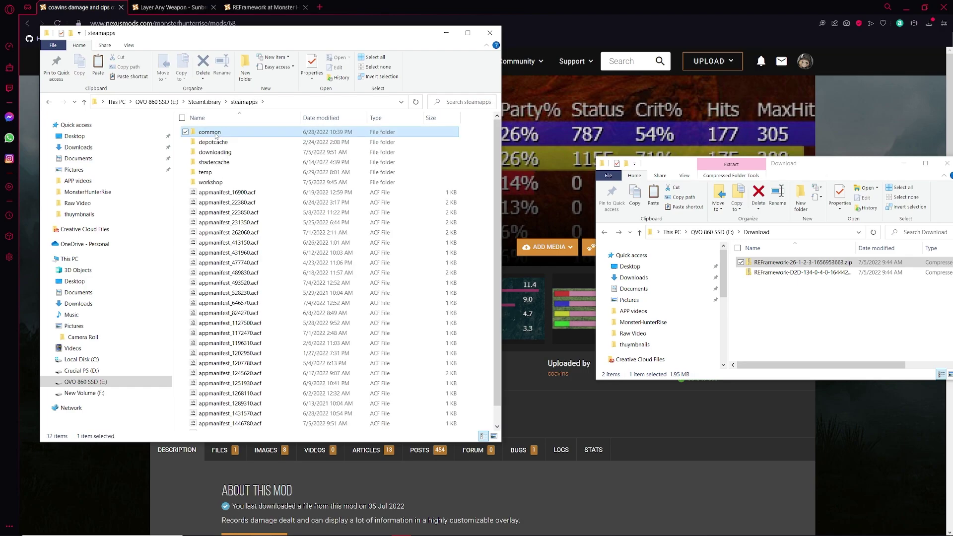
{"action": "double_click", "coordinate": [210, 132]}
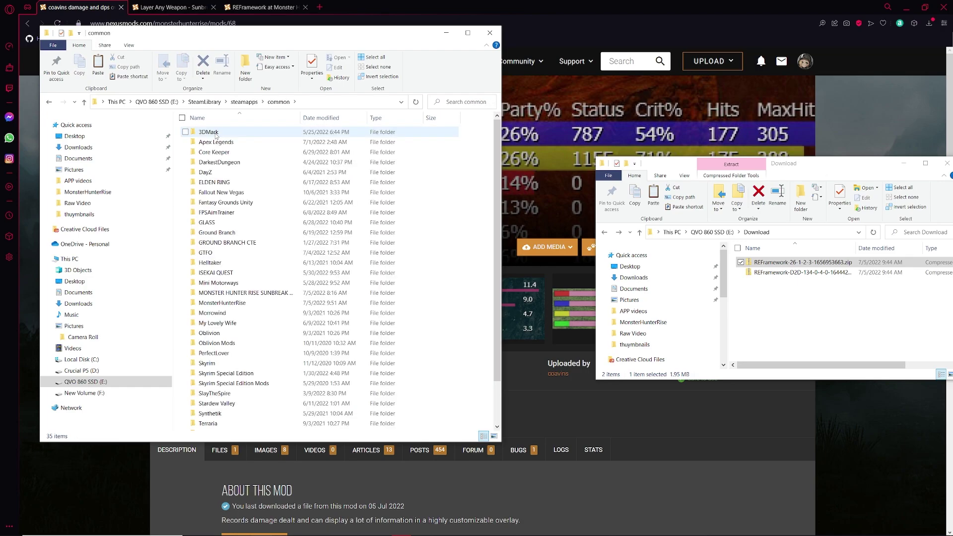
{"action": "double_click", "coordinate": [224, 303]}
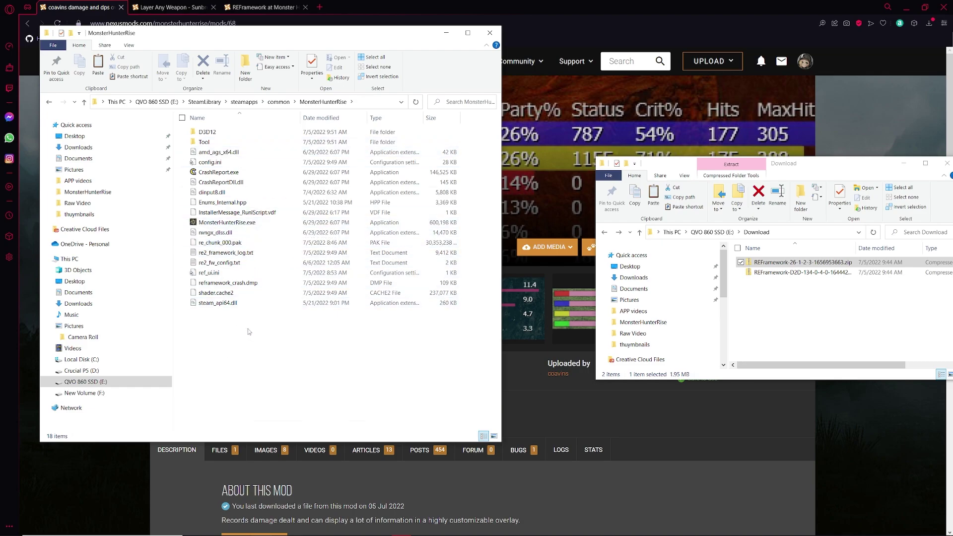
Browse the C: drive to the default Steam games location, Program Files (x86)\Steam\steamapps\common.
{"action": "left_click", "coordinate": [82, 359]}
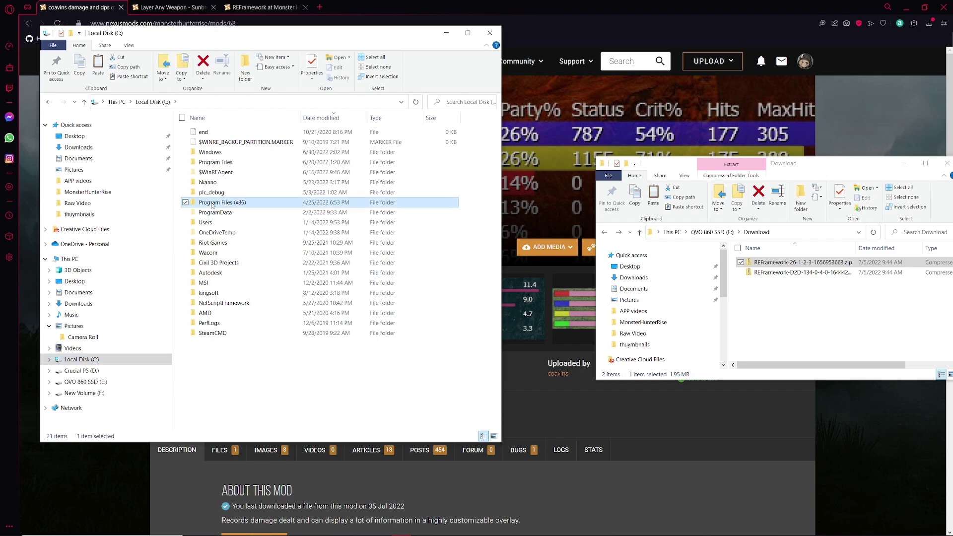
{"action": "double_click", "coordinate": [223, 204]}
{"action": "scroll", "coordinate": [236, 333], "scroll_direction": "down", "scroll_amount": 8}
{"action": "scroll", "coordinate": [236, 333], "scroll_direction": "down", "scroll_amount": 1}
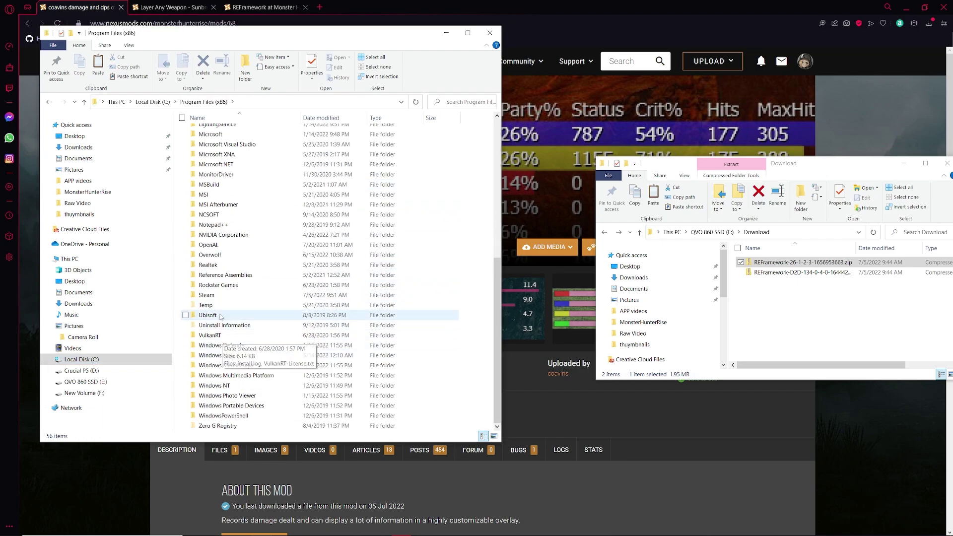
{"action": "double_click", "coordinate": [214, 296]}
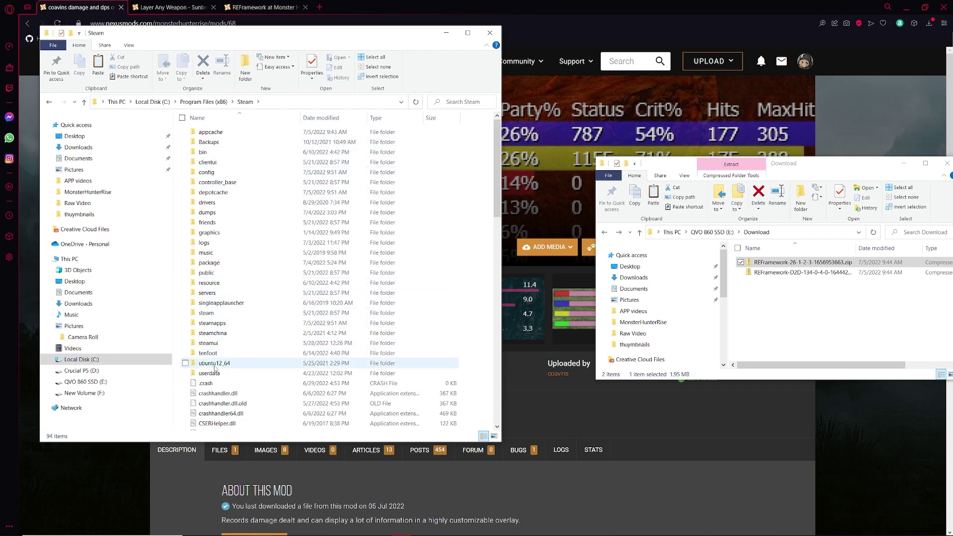
{"action": "double_click", "coordinate": [215, 324]}
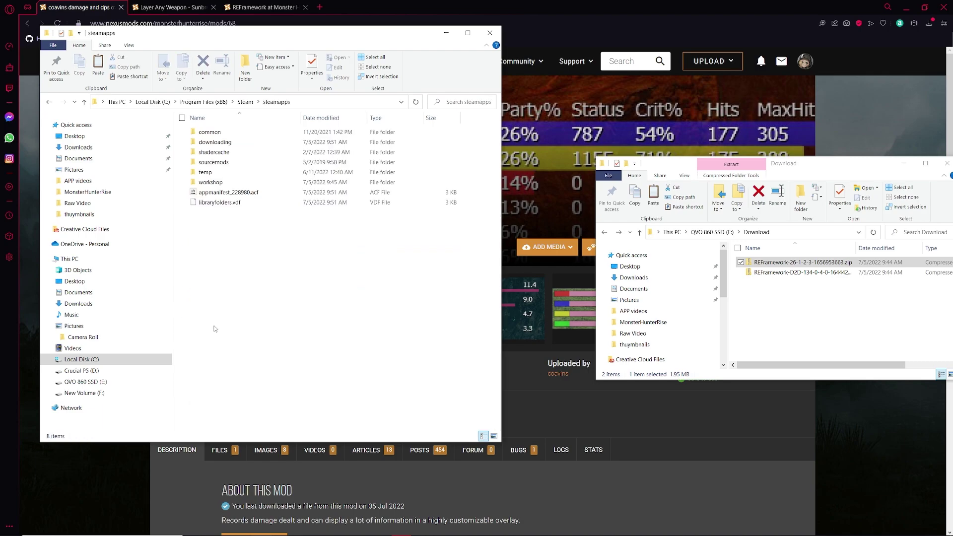
{"action": "double_click", "coordinate": [211, 132]}
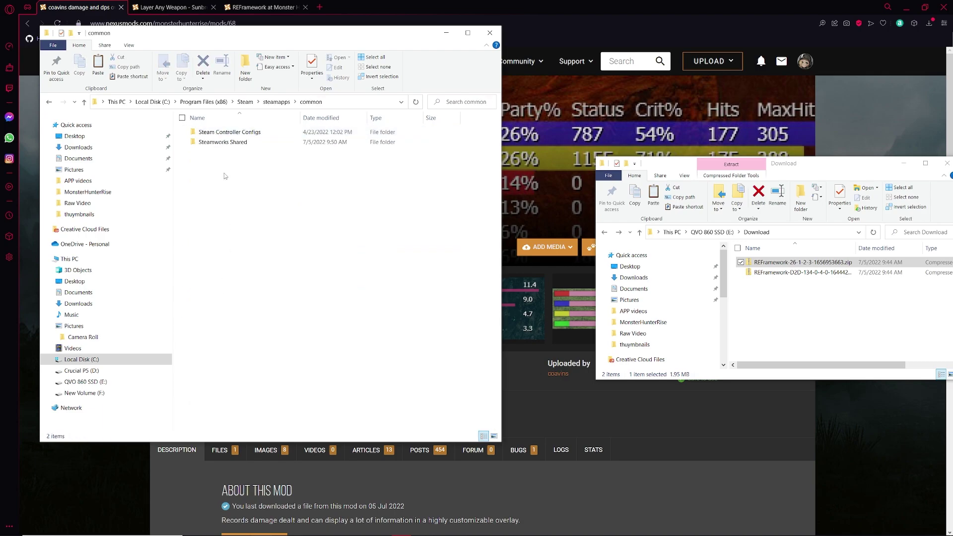
Return to the MonsterHunterRise game folder on the E: drive.
{"action": "left_click", "coordinate": [80, 387]}
{"action": "left_click", "coordinate": [88, 193]}
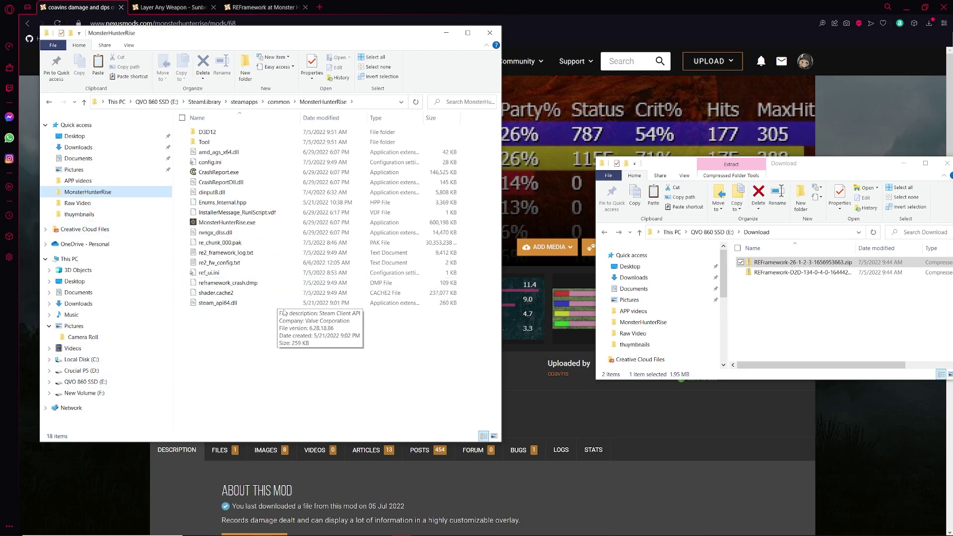
{"action": "left_click", "coordinate": [316, 370]}
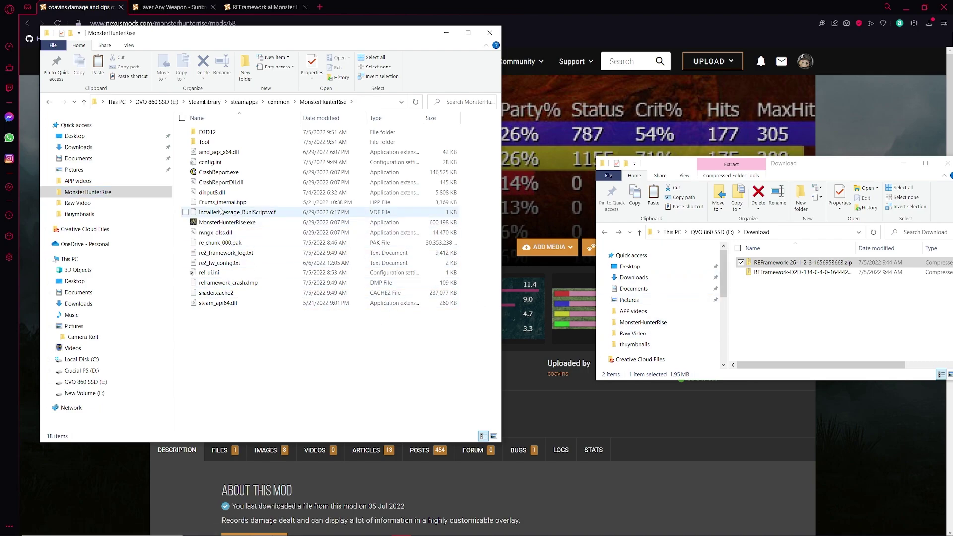
Copy dinput8.dll from the open REFramework archive into the MonsterHunterRise folder, replacing the existing file.
{"action": "left_click", "coordinate": [263, 527]}
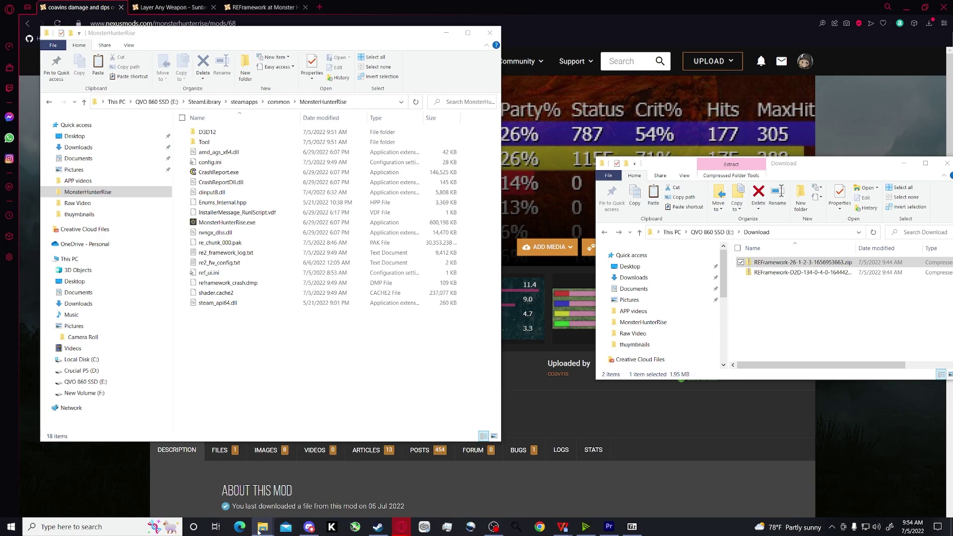
{"action": "left_click", "coordinate": [632, 527]}
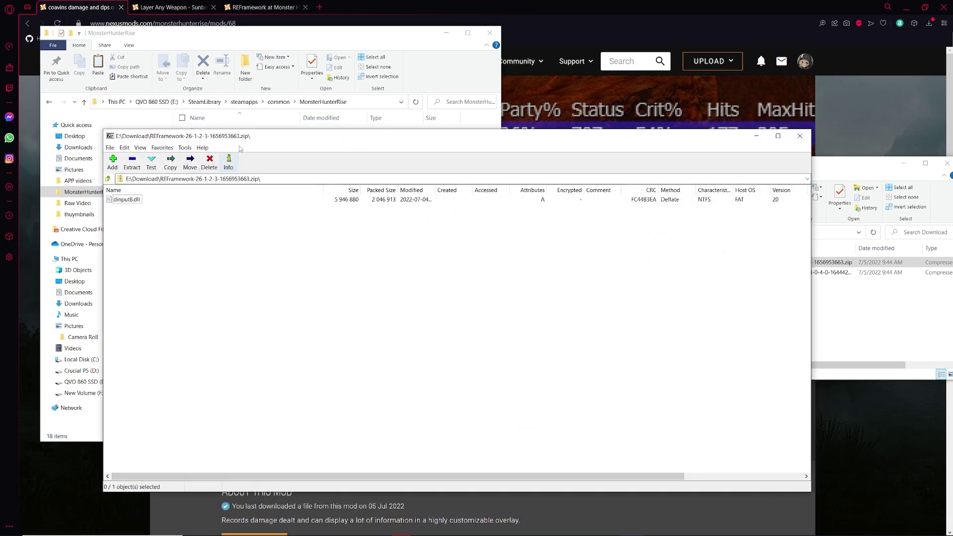
{"action": "left_click_drag", "start_coordinate": [245, 139], "coordinate": [500, 143]}
{"action": "left_click_drag", "start_coordinate": [377, 208], "coordinate": [205, 348]}
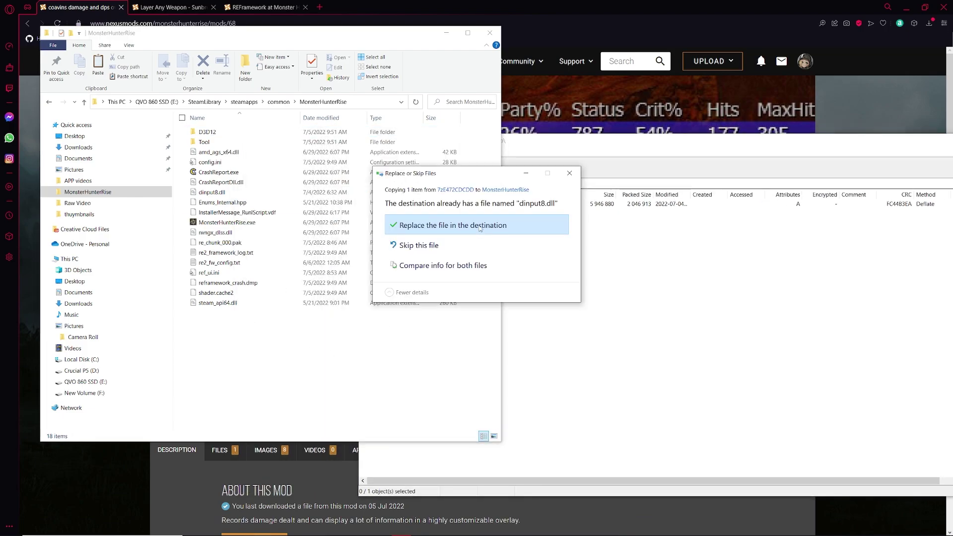
{"action": "left_click", "coordinate": [480, 226]}
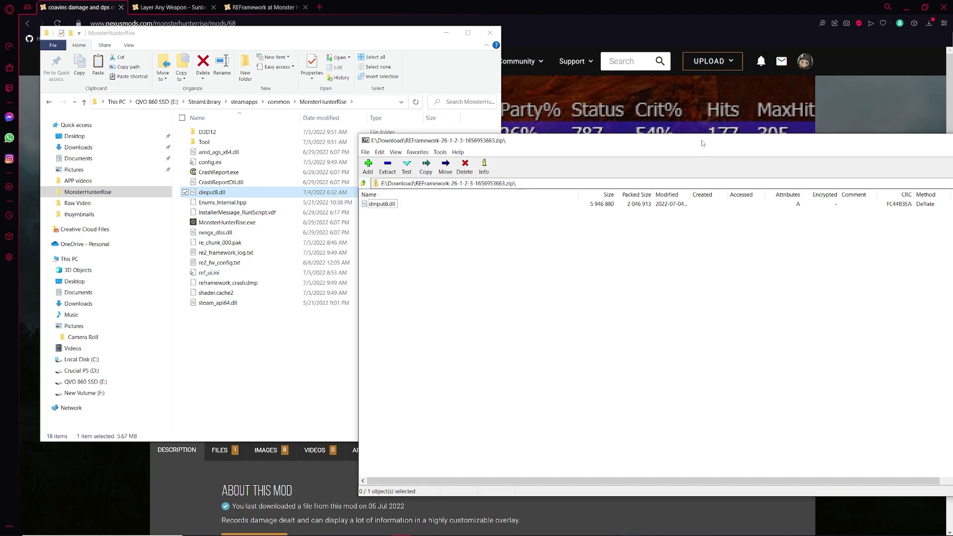
Close the REFramework archive and launch MonsterHunterRise.exe from the game folder.
{"action": "left_click_drag", "start_coordinate": [701, 140], "coordinate": [395, 237]}
{"action": "left_click", "coordinate": [756, 238]}
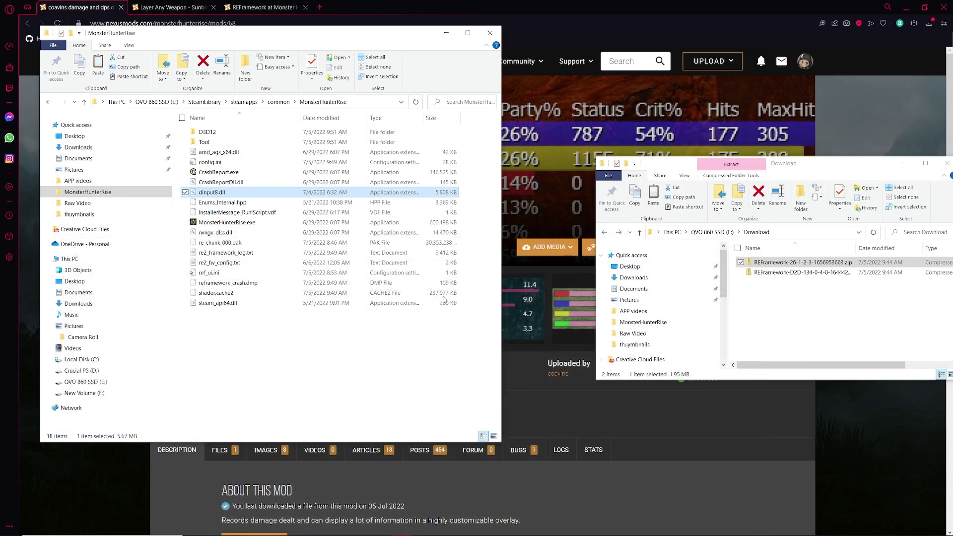
{"action": "left_click", "coordinate": [290, 354]}
{"action": "double_click", "coordinate": [230, 222]}
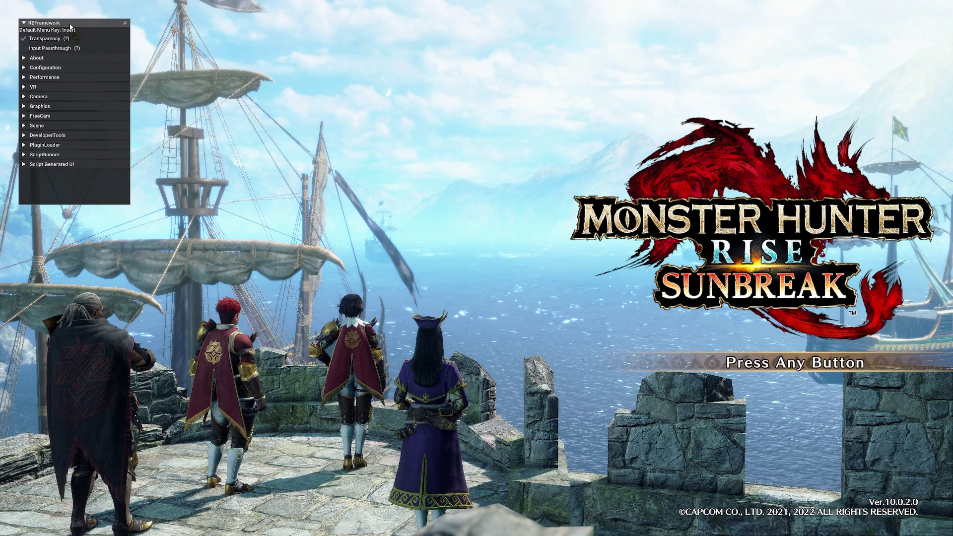
Reposition the REFramework menu on the title screen, continue to the main menu and quit the game.
{"action": "left_click_drag", "start_coordinate": [70, 25], "coordinate": [91, 51]}
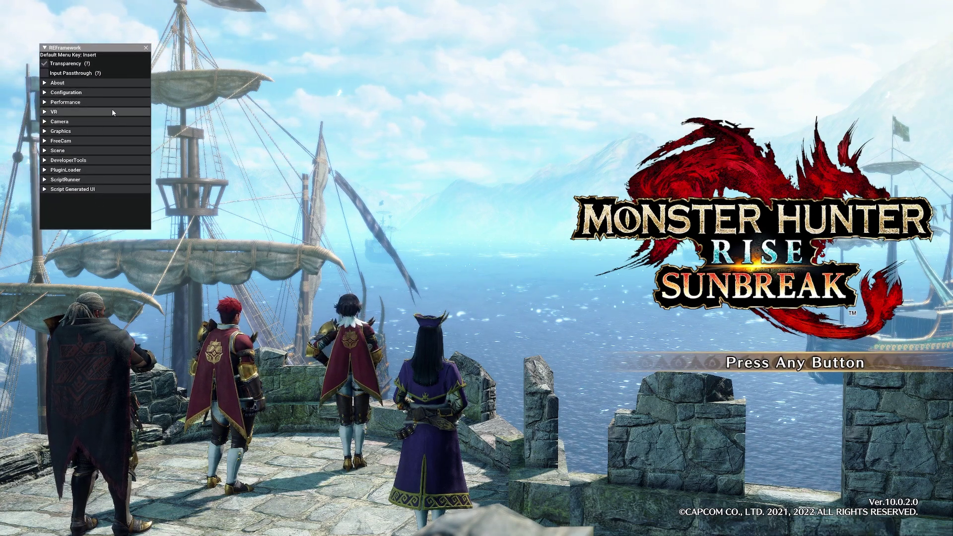
{"action": "left_click", "coordinate": [759, 370]}
{"action": "left_click", "coordinate": [676, 484]}
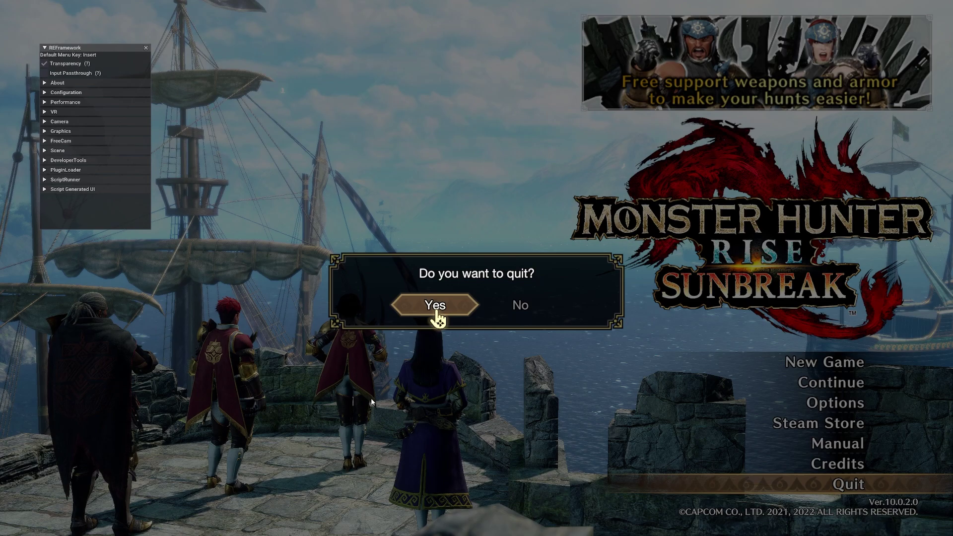
{"action": "left_click", "coordinate": [437, 312]}
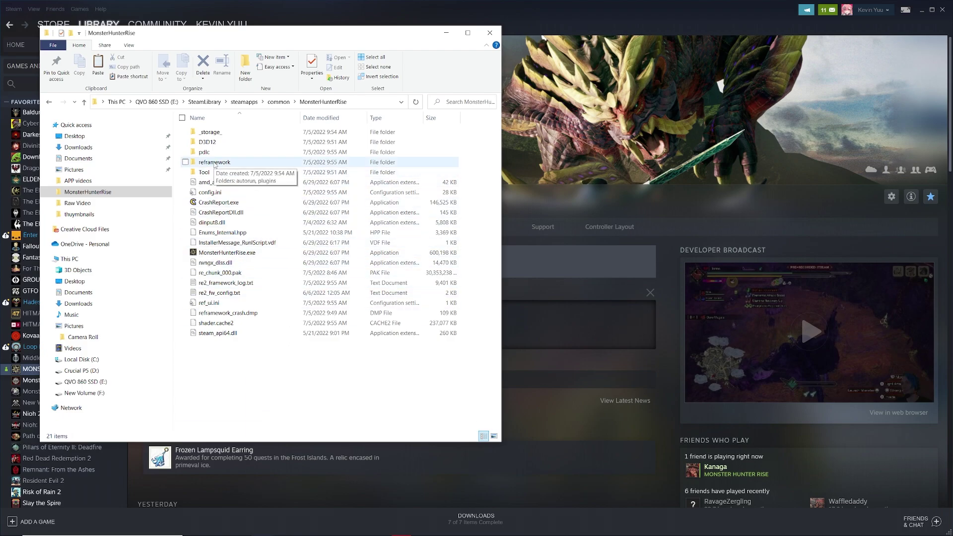
Copy the autorun and plugins folders from the downloaded REFramework-D2D archive into the game's reframework folder.
{"action": "double_click", "coordinate": [214, 164]}
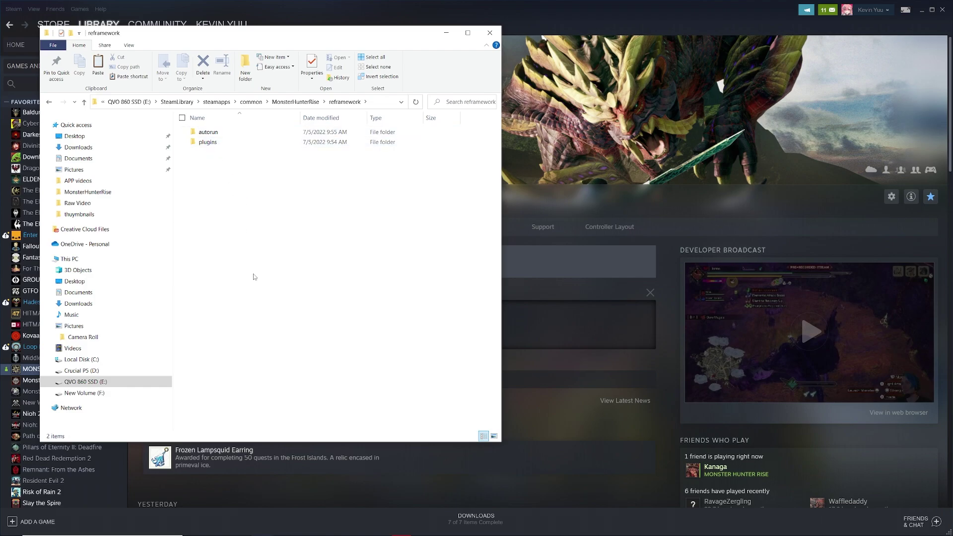
{"action": "key", "text": "alt+Tab"}
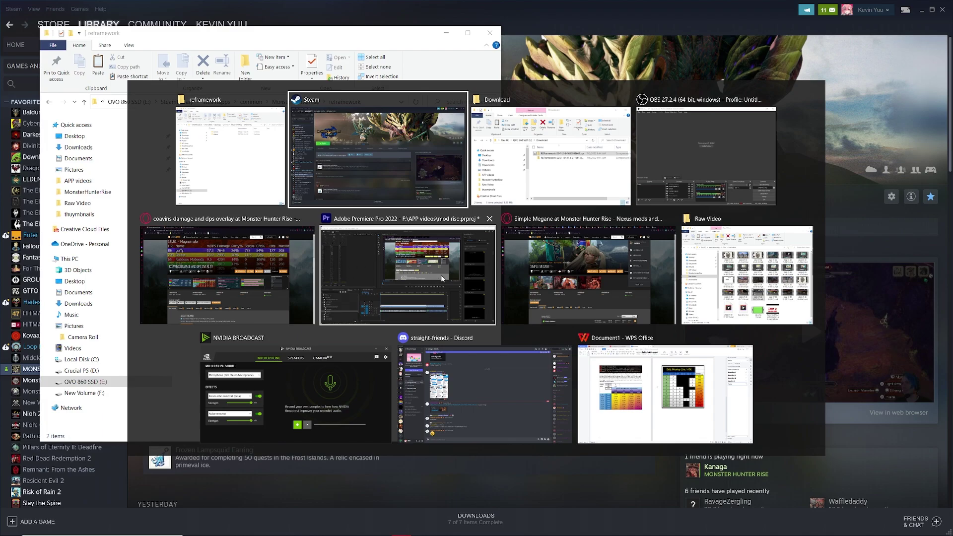
{"action": "key", "text": "Tab"}
{"action": "right_click", "coordinate": [770, 277]}
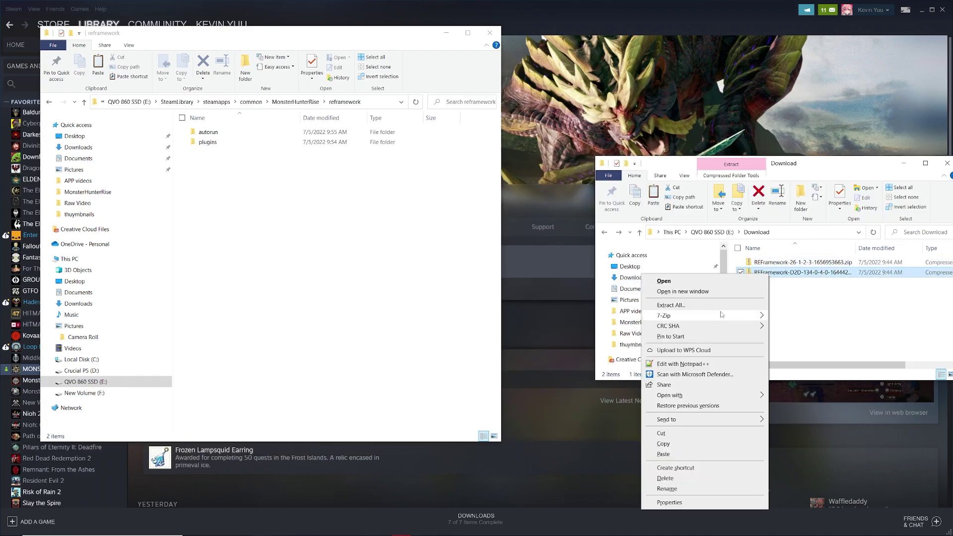
{"action": "mouse_move", "coordinate": [709, 319]}
{"action": "left_click", "coordinate": [528, 321]}
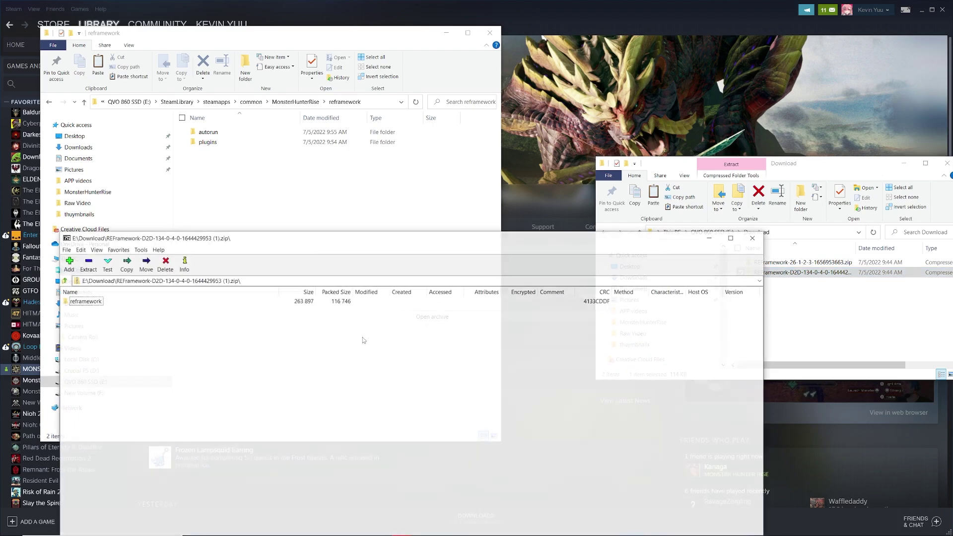
{"action": "double_click", "coordinate": [97, 302]}
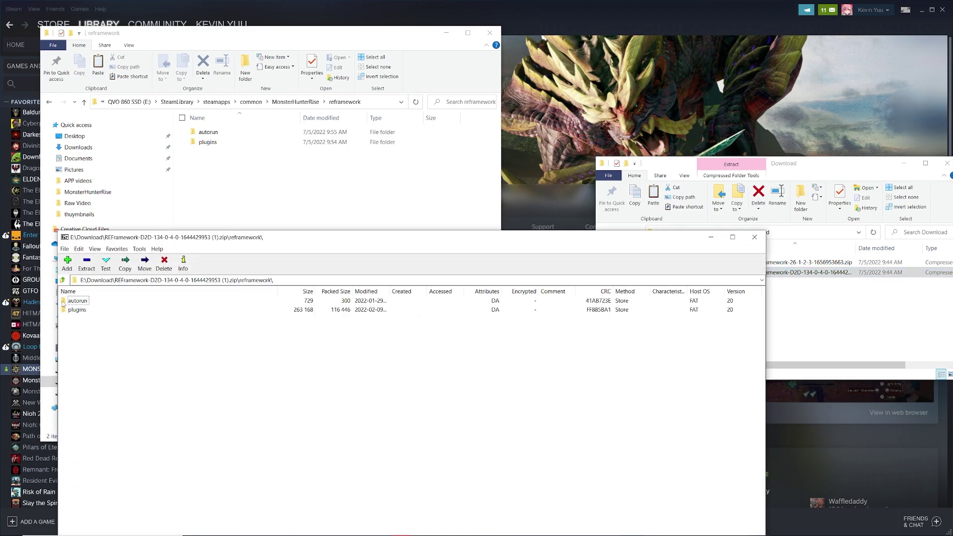
{"action": "left_click_drag", "start_coordinate": [95, 324], "coordinate": [217, 183]}
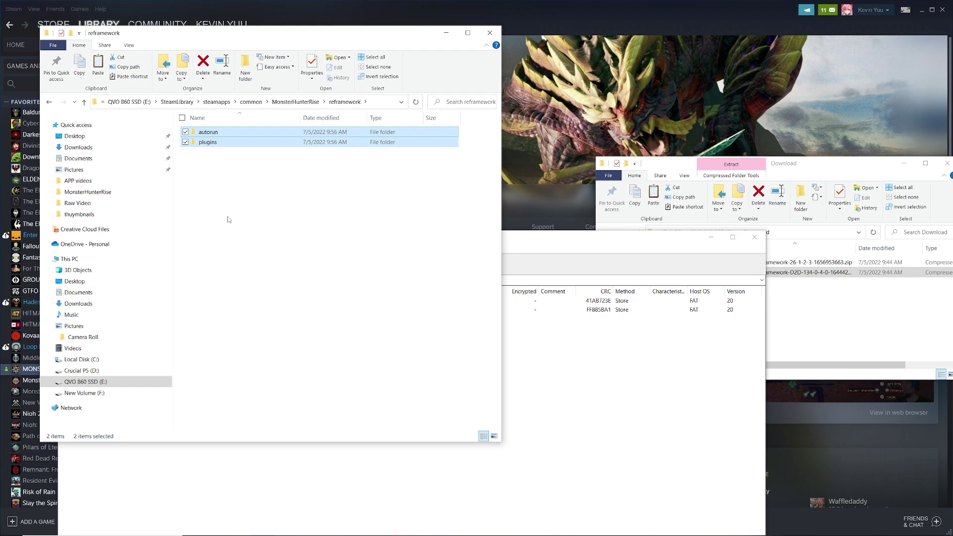
Check the contents of the autorun and plugins folders, and return to the MonsterHunterRise folder.
{"action": "double_click", "coordinate": [218, 133]}
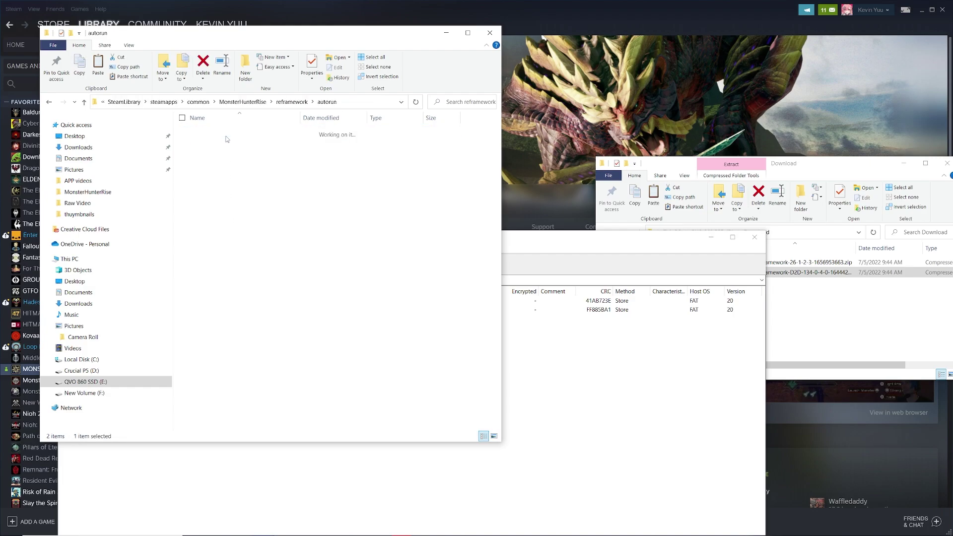
{"action": "left_click", "coordinate": [50, 103]}
{"action": "double_click", "coordinate": [213, 143]}
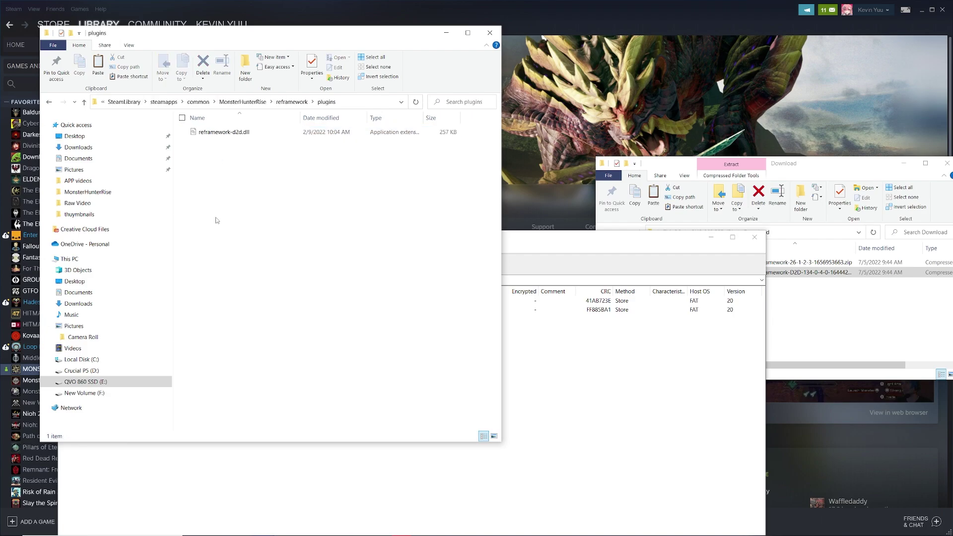
{"action": "left_click", "coordinate": [50, 103]}
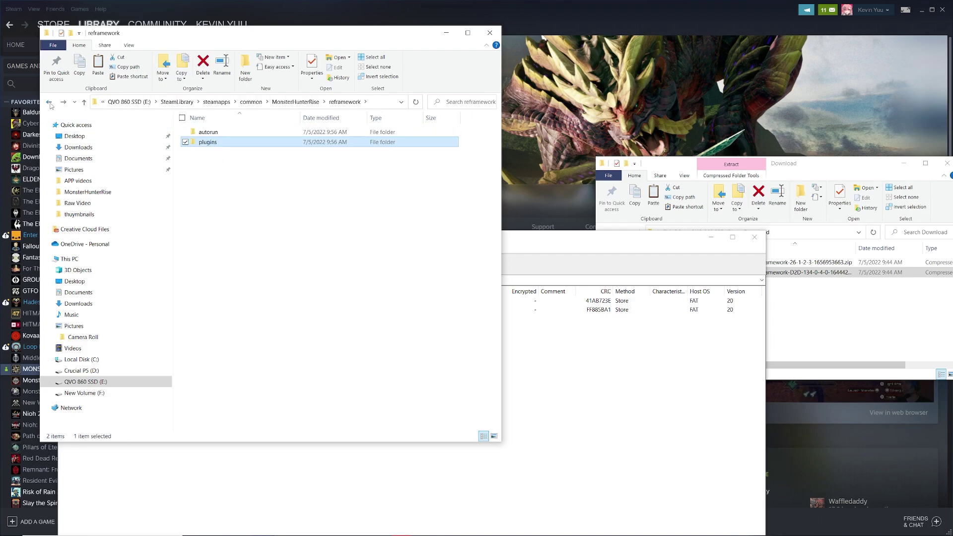
{"action": "left_click", "coordinate": [50, 103]}
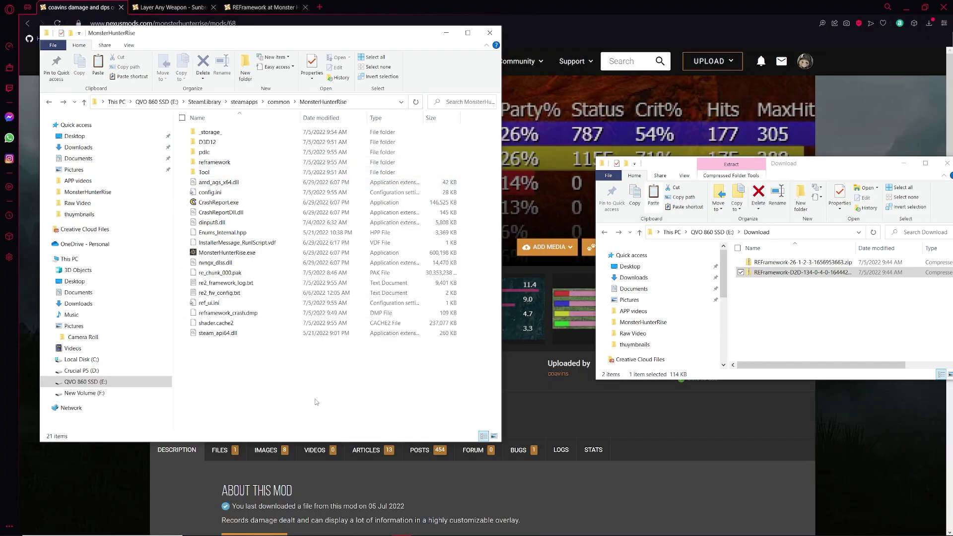
Manually download the main file mhrise-coavins-dps-2.10.4.zip from the coavins damage and dps overlay mod page.
{"action": "left_click", "coordinate": [338, 485]}
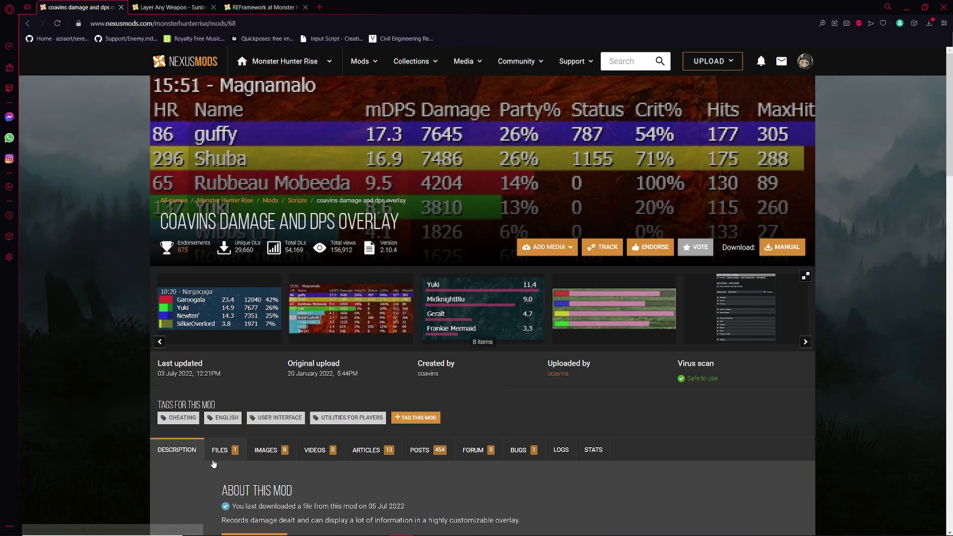
{"action": "left_click", "coordinate": [220, 450]}
{"action": "scroll", "coordinate": [347, 343], "scroll_direction": "down", "scroll_amount": 5}
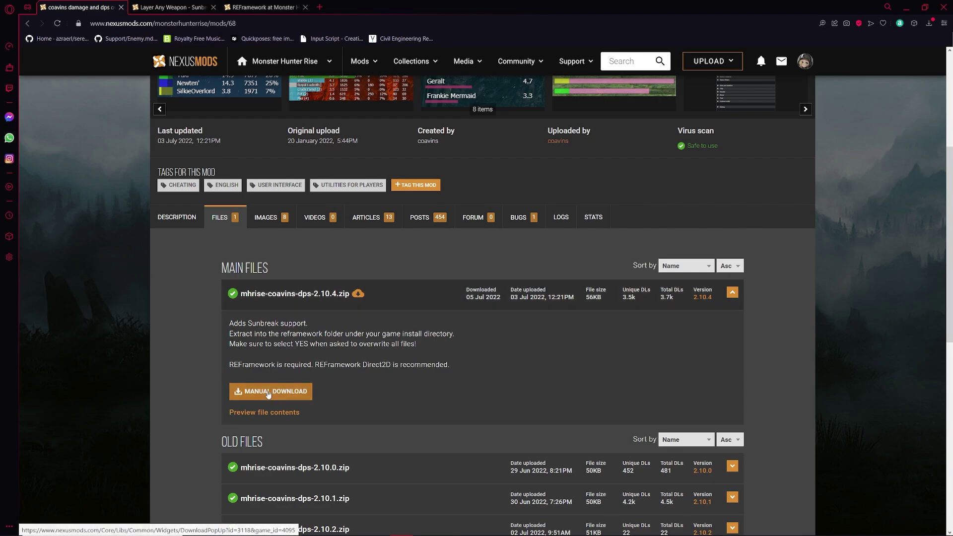
{"action": "left_click", "coordinate": [269, 393]}
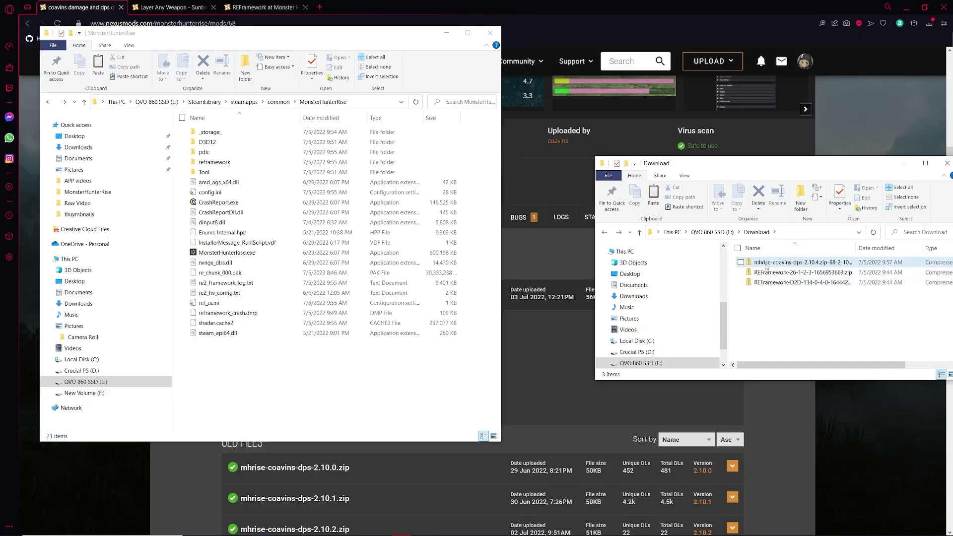
Copy the autorun and data folders from the mhrise-coavins-dps-2.10.4 archive into the game's reframework folder and close the archive.
{"action": "right_click", "coordinate": [765, 264]}
{"action": "mouse_move", "coordinate": [660, 306]}
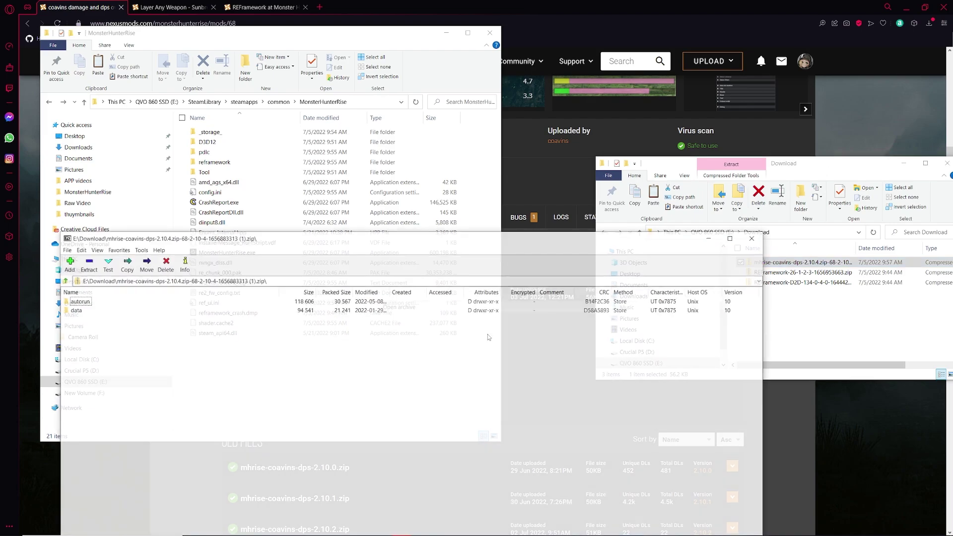
{"action": "left_click", "coordinate": [487, 305]}
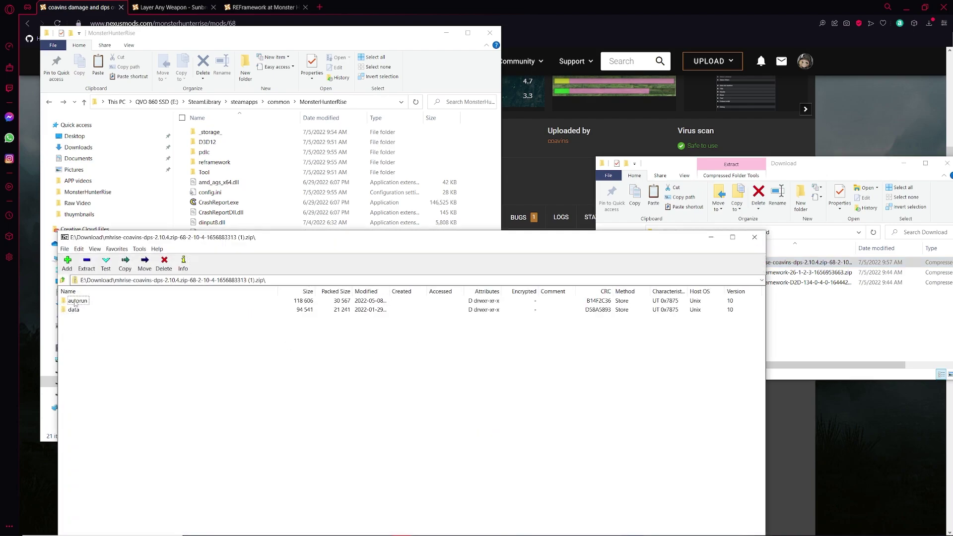
{"action": "left_click_drag", "start_coordinate": [81, 312], "coordinate": [215, 163]}
{"action": "double_click", "coordinate": [215, 163]}
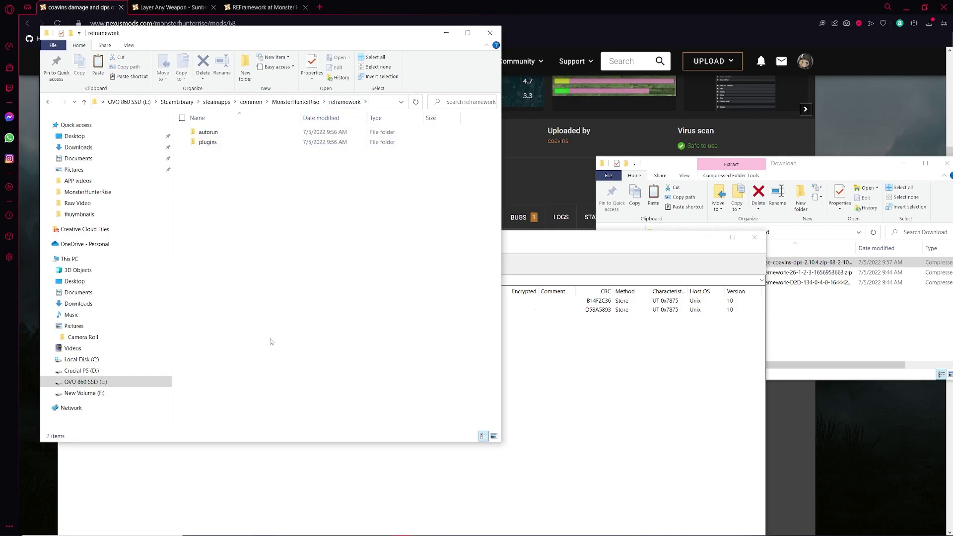
{"action": "left_click", "coordinate": [613, 401]}
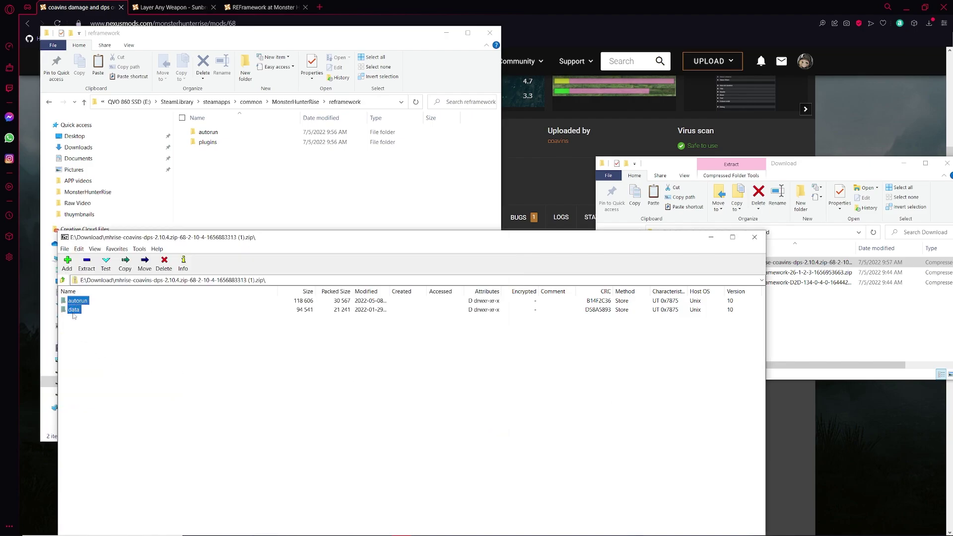
{"action": "left_click_drag", "start_coordinate": [297, 177], "coordinate": [296, 195]}
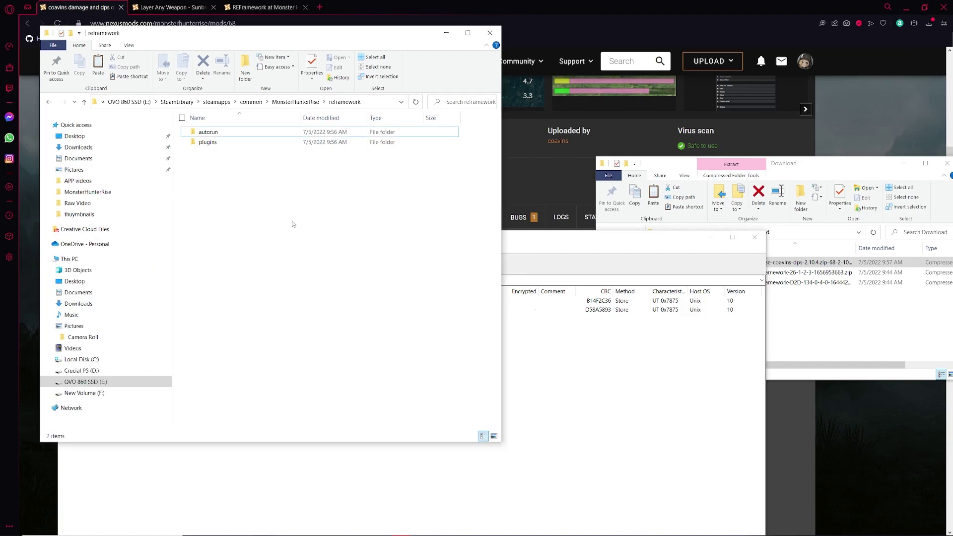
{"action": "left_click", "coordinate": [633, 380]}
{"action": "left_click", "coordinate": [756, 240]}
{"action": "left_click", "coordinate": [261, 194]}
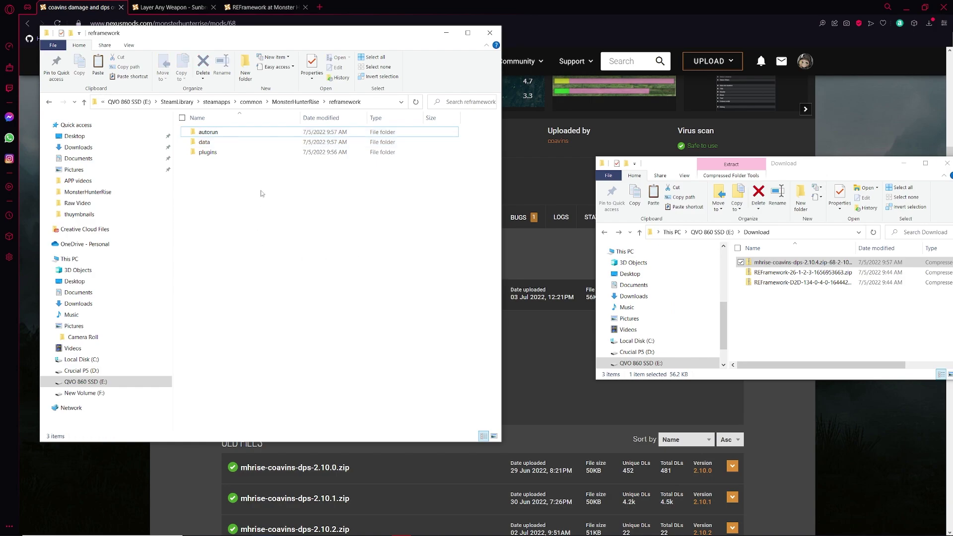
Launch MonsterHunterRise.exe from the game folder and bring up the REFramework menu in the training area.
{"action": "left_click", "coordinate": [298, 103]}
{"action": "left_click", "coordinate": [211, 253]}
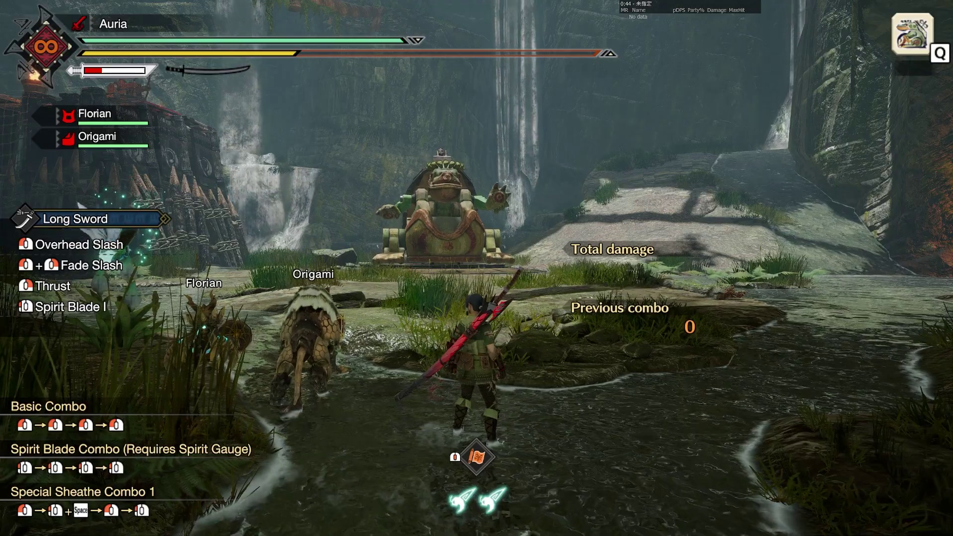
{"action": "key", "text": "Insert"}
{"action": "key", "text": "w"}
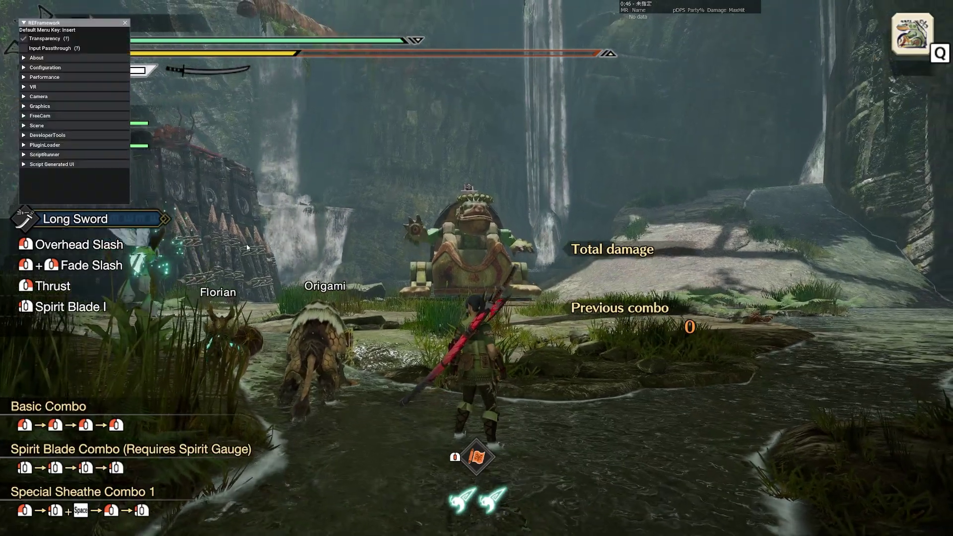
Check the loaded scripts under ScriptRunner, collapse that section and expand Script Generated UI.
{"action": "mouse_move", "coordinate": [200, 201]}
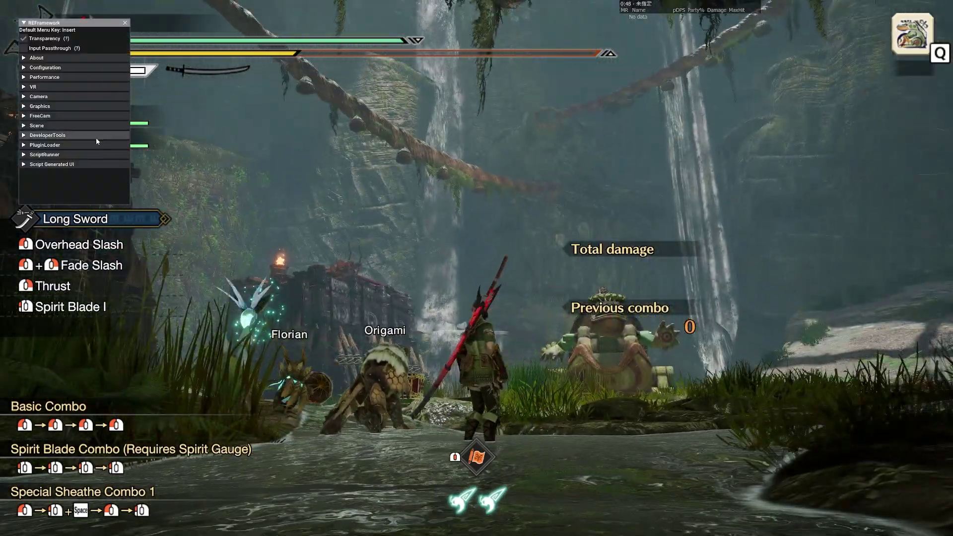
{"action": "left_click", "coordinate": [39, 155]}
{"action": "scroll", "coordinate": [89, 172], "scroll_direction": "down", "scroll_amount": 1}
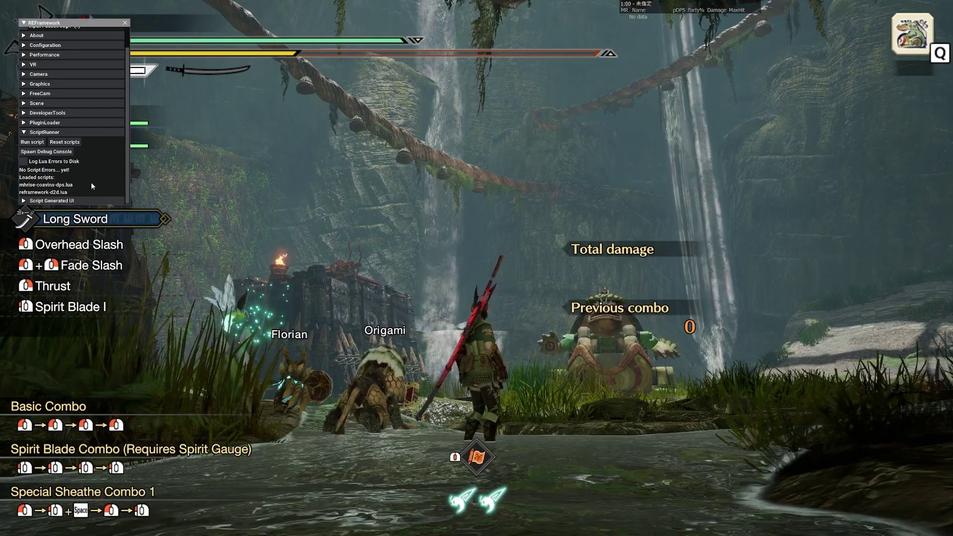
{"action": "left_click", "coordinate": [71, 133]}
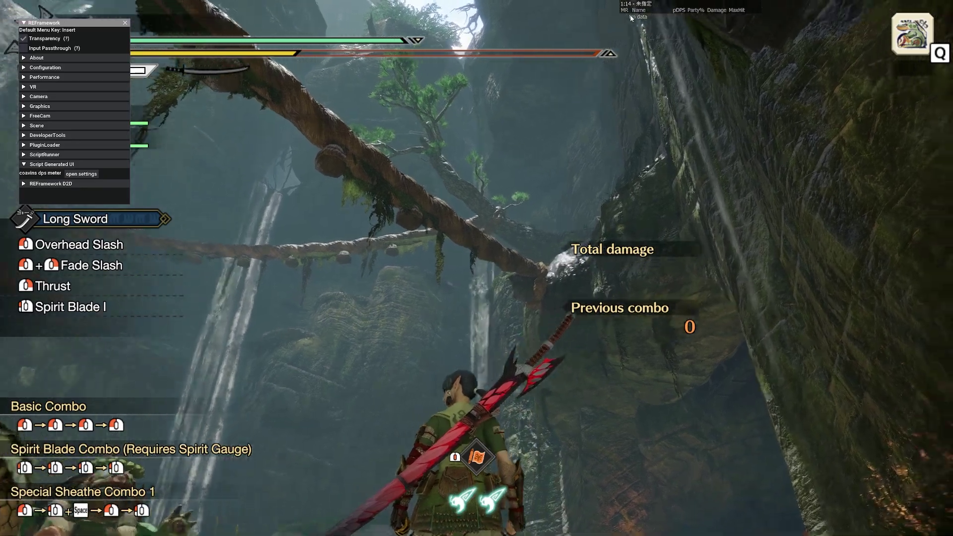
Walk up to the training dummy and attack it with the long sword to test the damage overlay.
{"action": "key", "text": "Escape"}
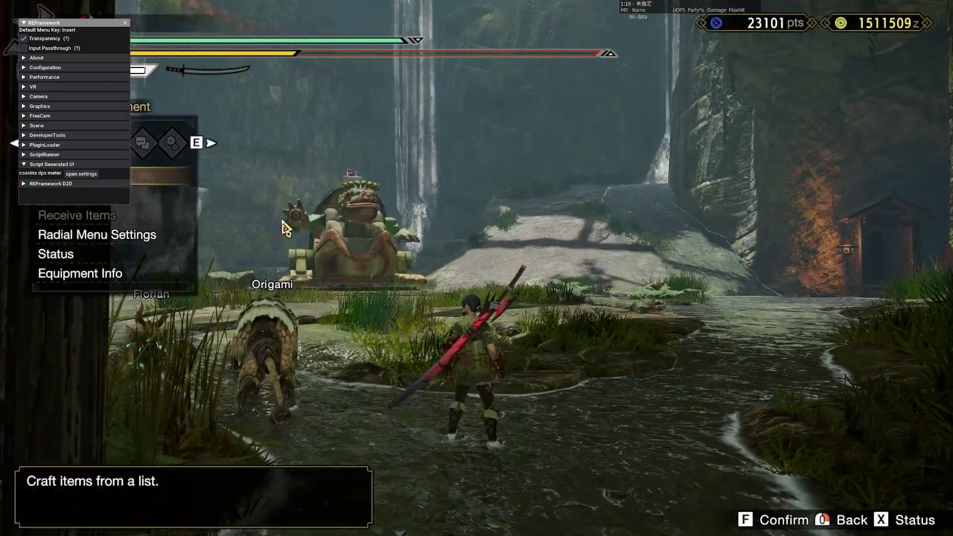
{"action": "key", "text": "Escape"}
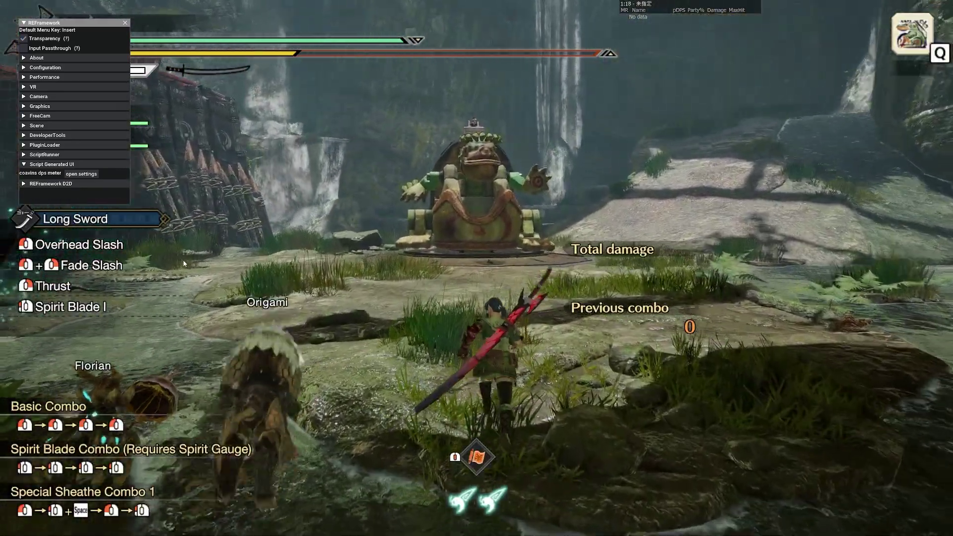
{"action": "key", "text": "w"}
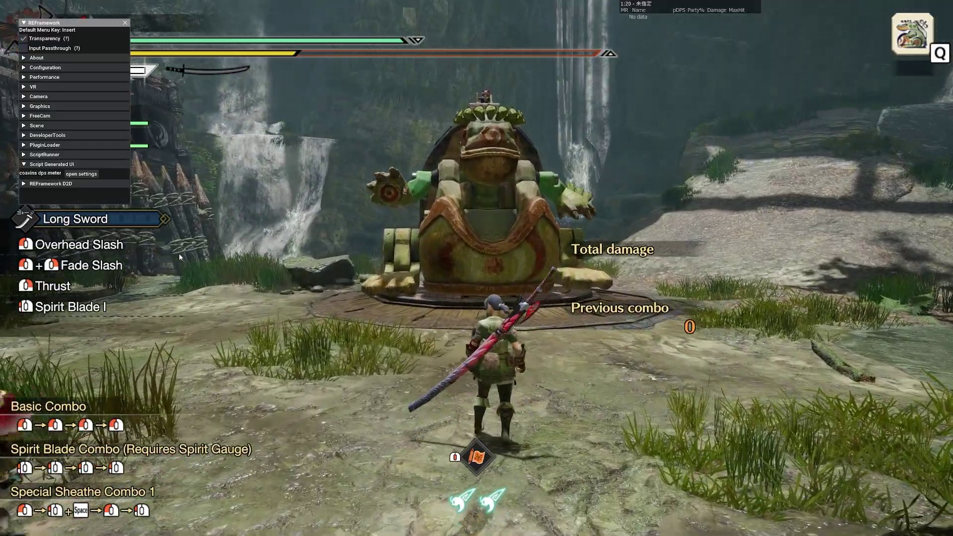
{"action": "key", "text": "w"}
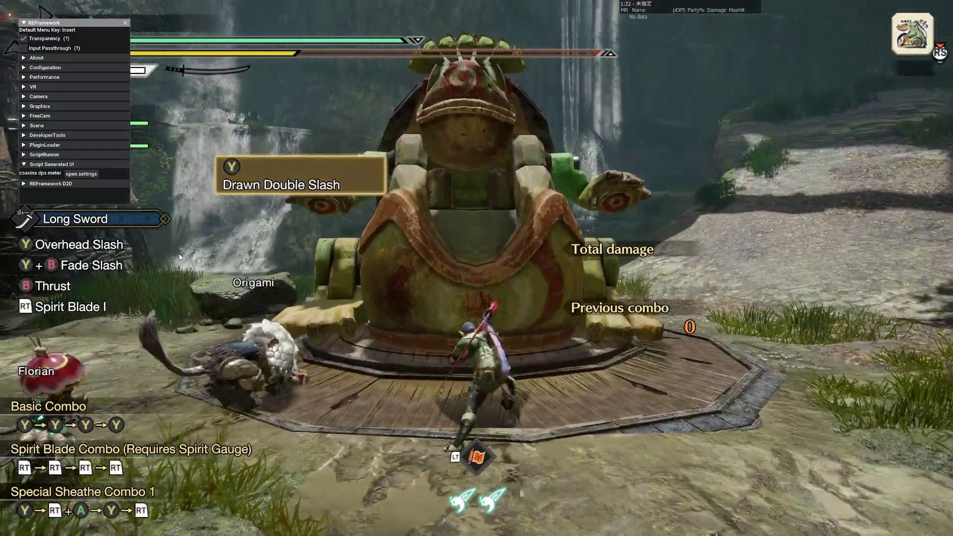
{"action": "left_click", "coordinate": [180, 257]}
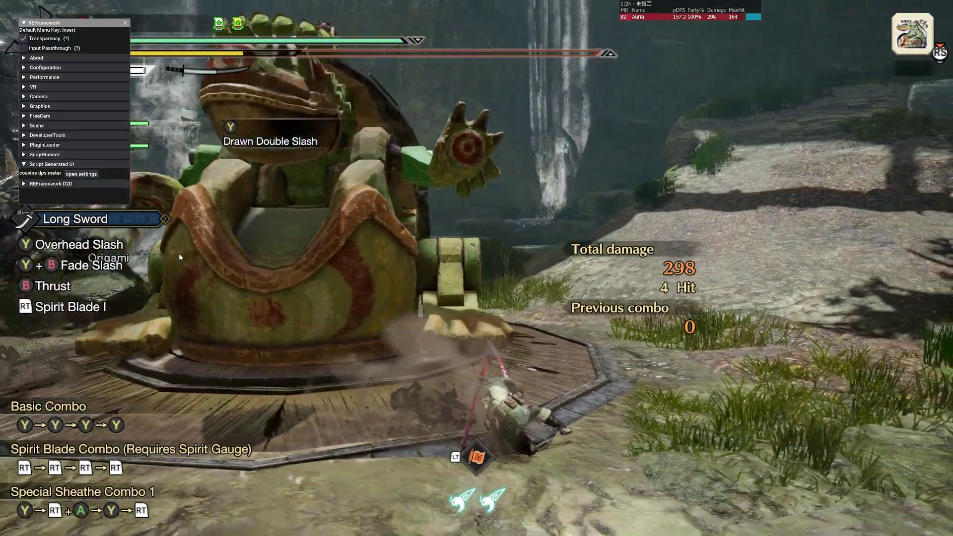
{"action": "key", "text": "s"}
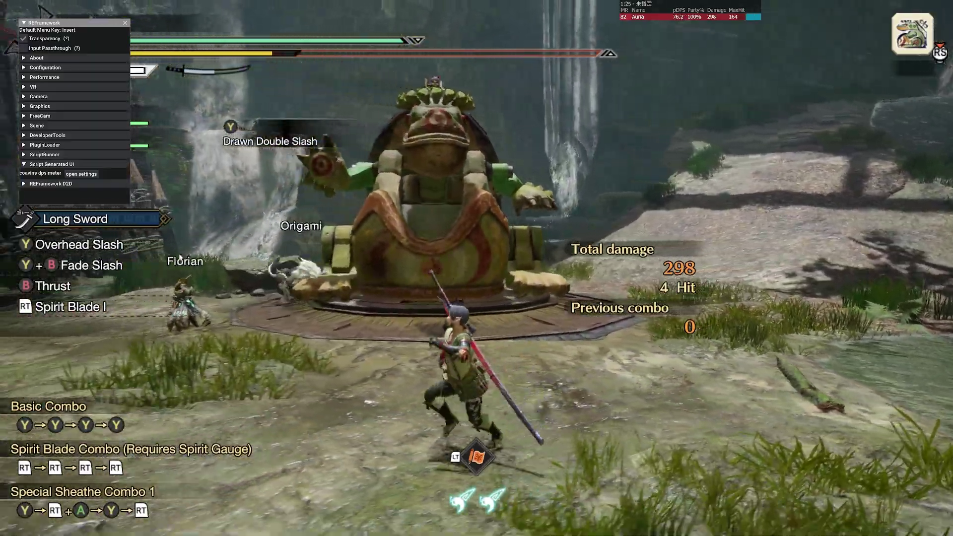
Back away from the training dummy, run up to it again and strike it with another long sword combo.
{"action": "key", "text": "s"}
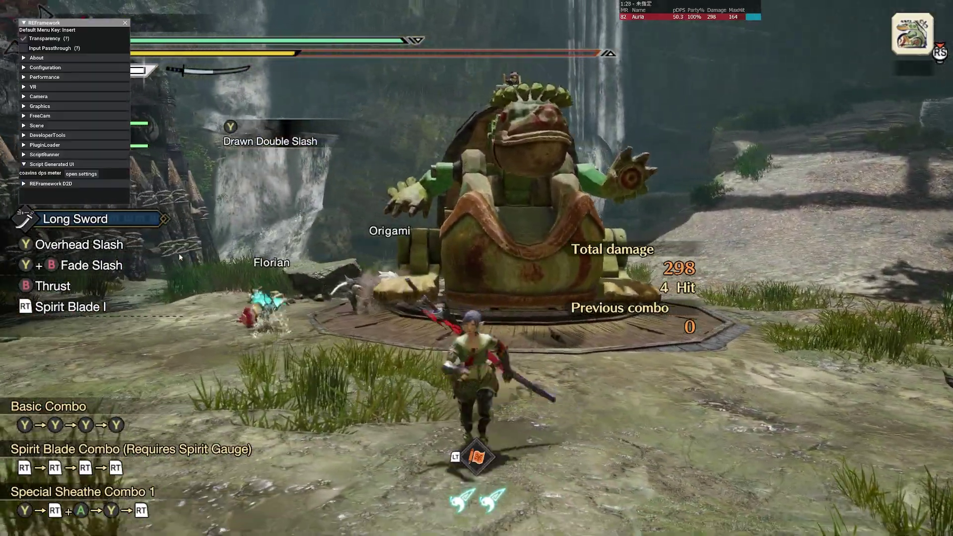
{"action": "key", "text": "w"}
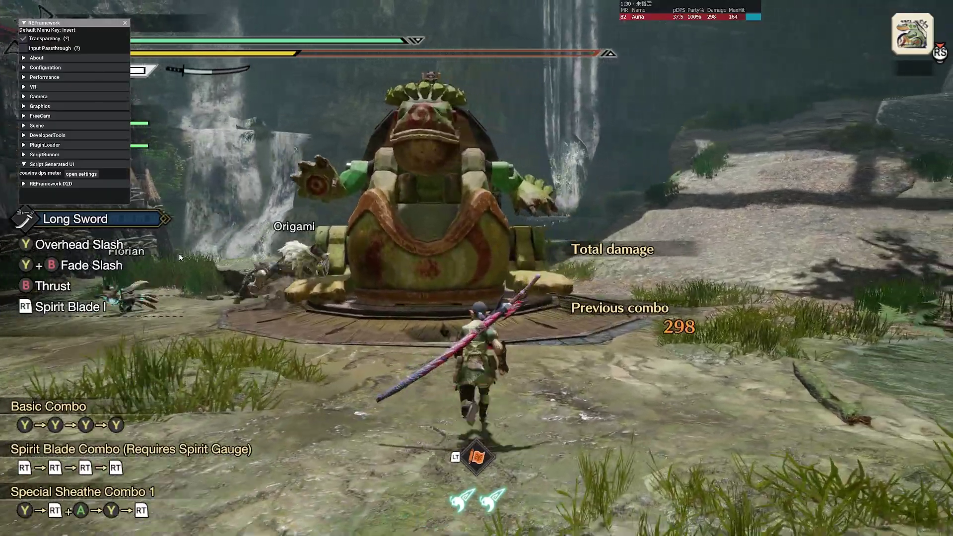
{"action": "key", "text": "w"}
{"action": "left_click", "coordinate": [180, 257]}
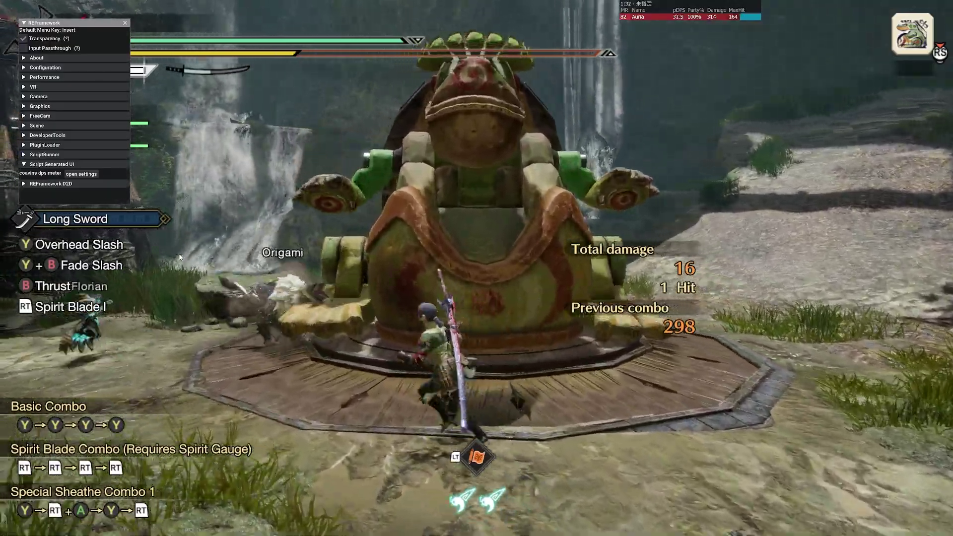
{"action": "left_click", "coordinate": [180, 257]}
{"action": "left_click", "coordinate": [179, 257]}
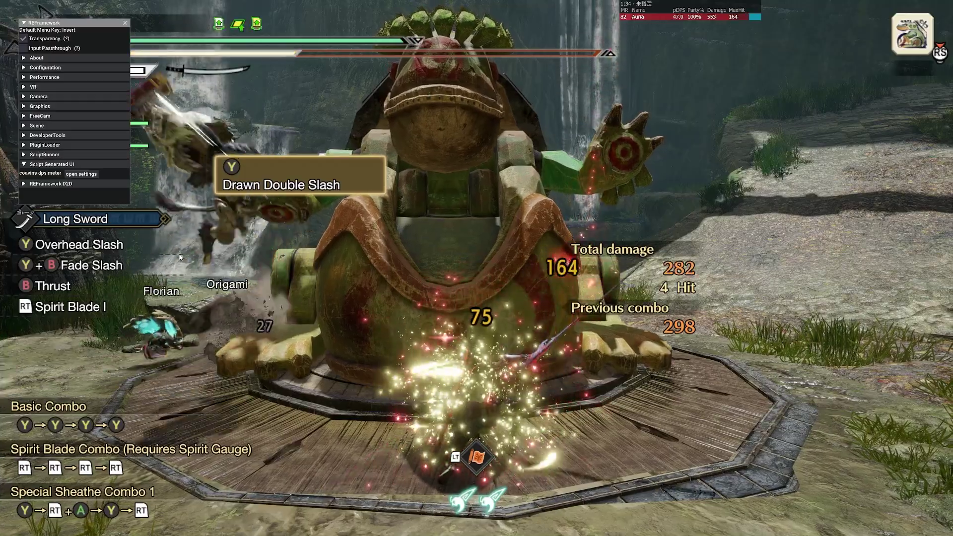
{"action": "key", "text": "e"}
{"action": "left_click", "coordinate": [179, 257]}
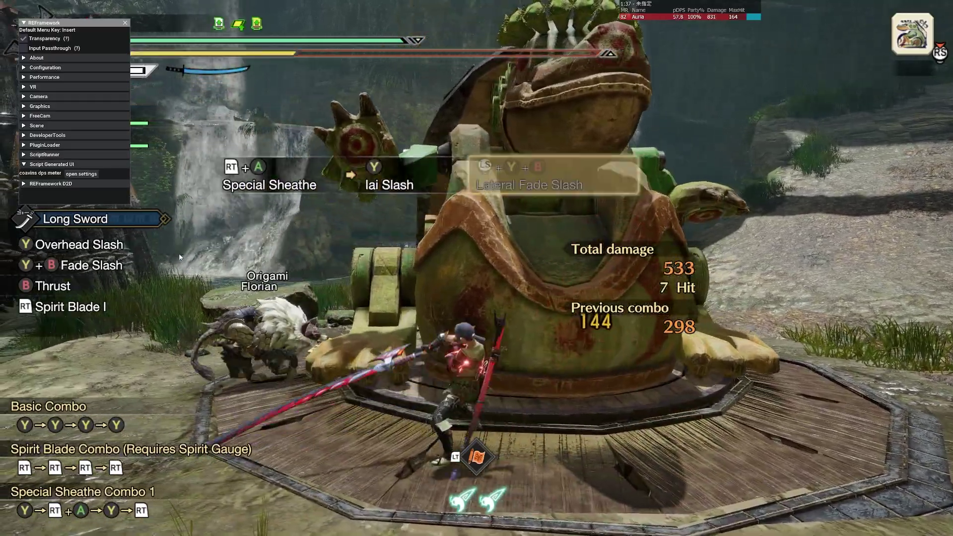
{"action": "left_click", "coordinate": [180, 258]}
{"action": "right_click", "coordinate": [180, 258]}
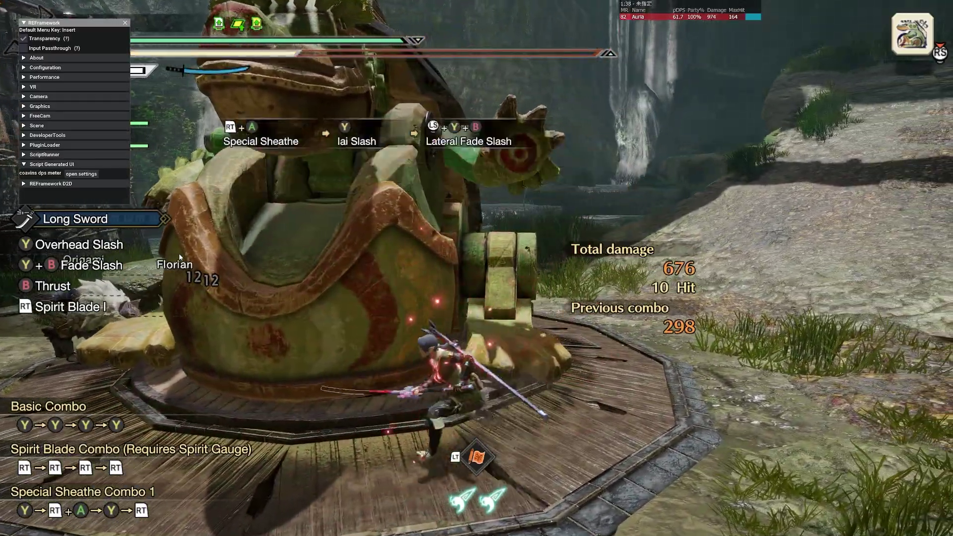
Return to the front of the training dummy, sheathe the long sword and open the game's main menu.
{"action": "key", "text": "w"}
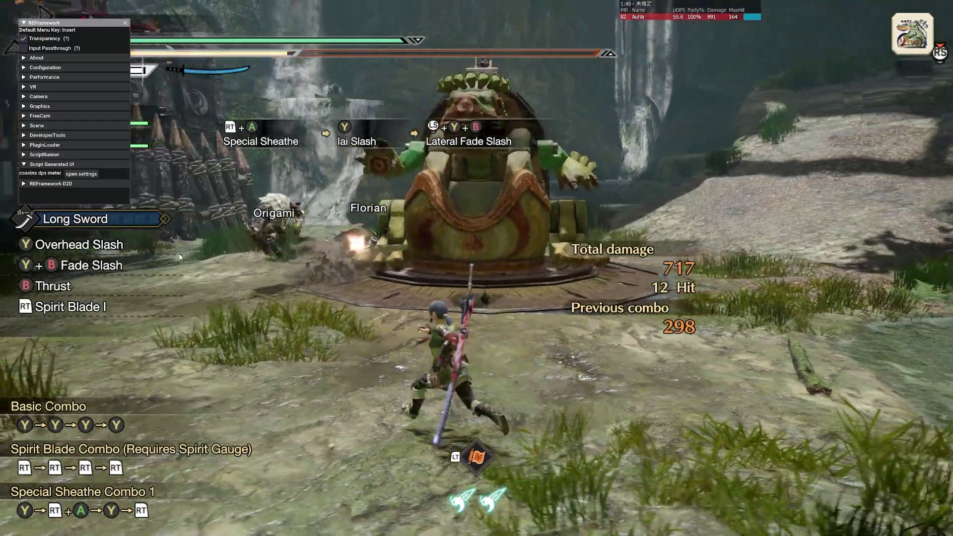
{"action": "key", "text": "w"}
{"action": "key", "text": "shift"}
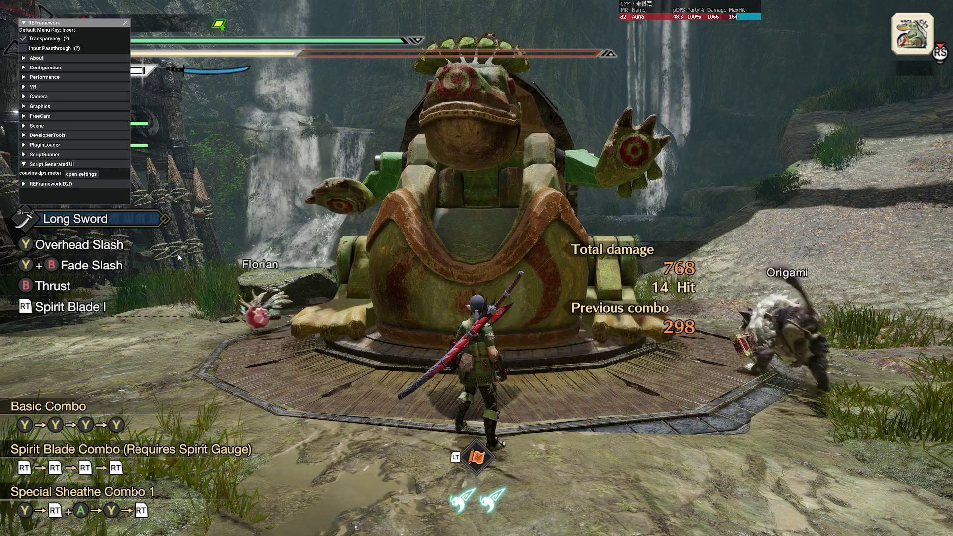
{"action": "key", "text": "Escape"}
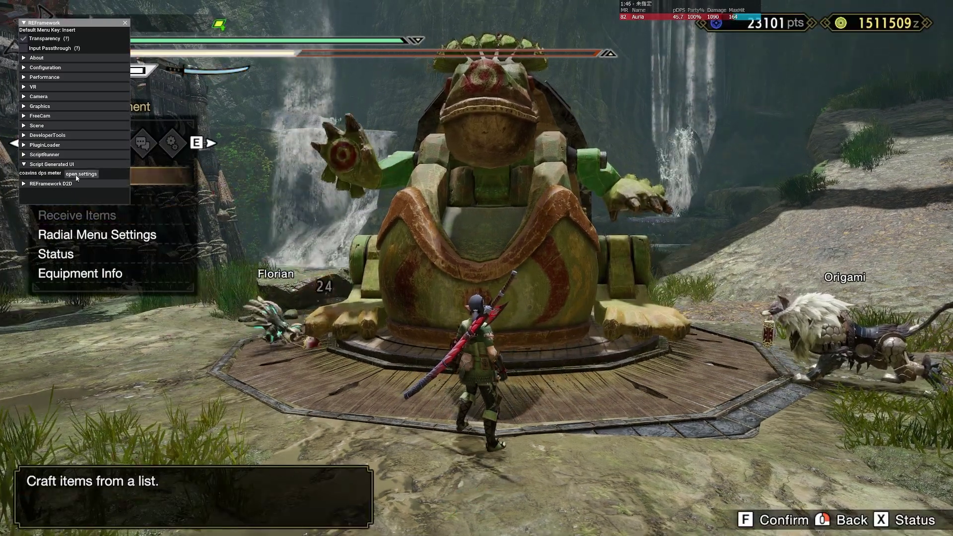